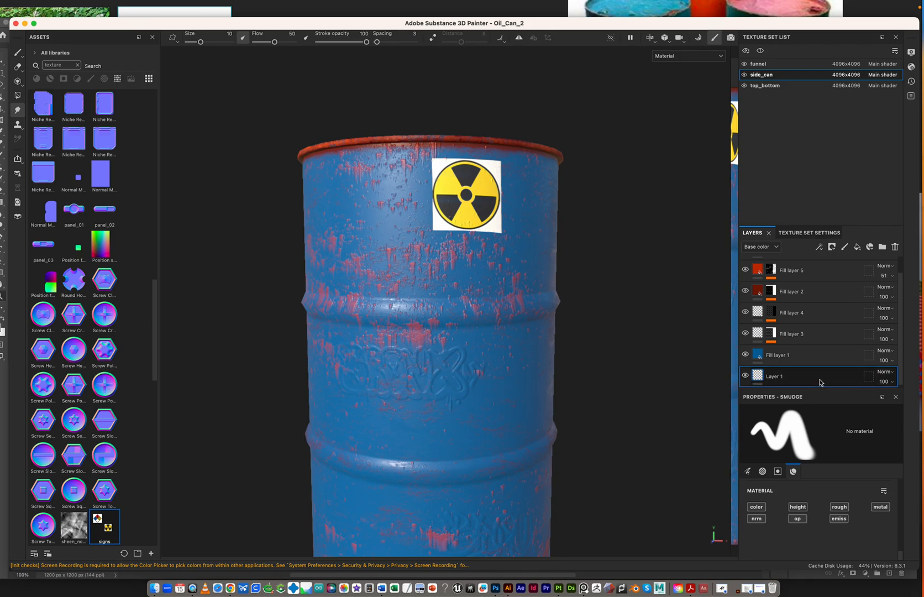
Examine the side_can layer stack with Fill layer 1 selected, toggling Layer 2's visibility off and back on
{"action": "scroll", "coordinate": [820, 382], "scroll_direction": "up", "scroll_amount": 1}
{"action": "left_click", "coordinate": [800, 378]}
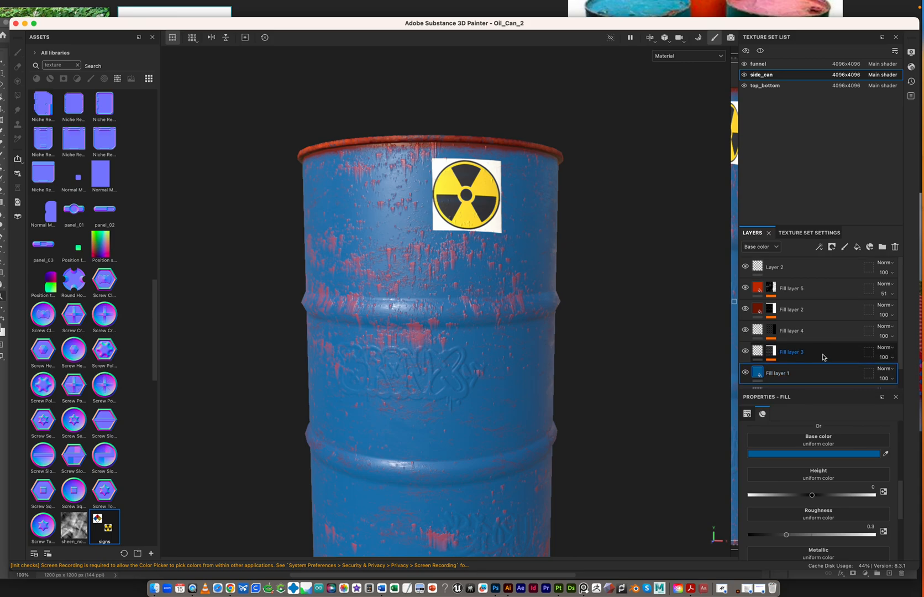
{"action": "scroll", "coordinate": [822, 356], "scroll_direction": "down", "scroll_amount": 1}
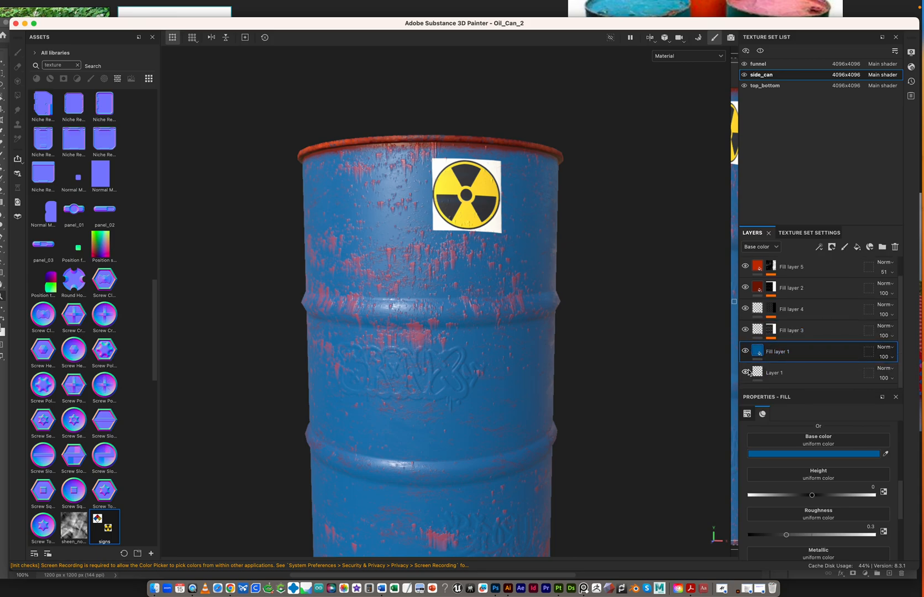
{"action": "scroll", "coordinate": [746, 374], "scroll_direction": "up", "scroll_amount": 1}
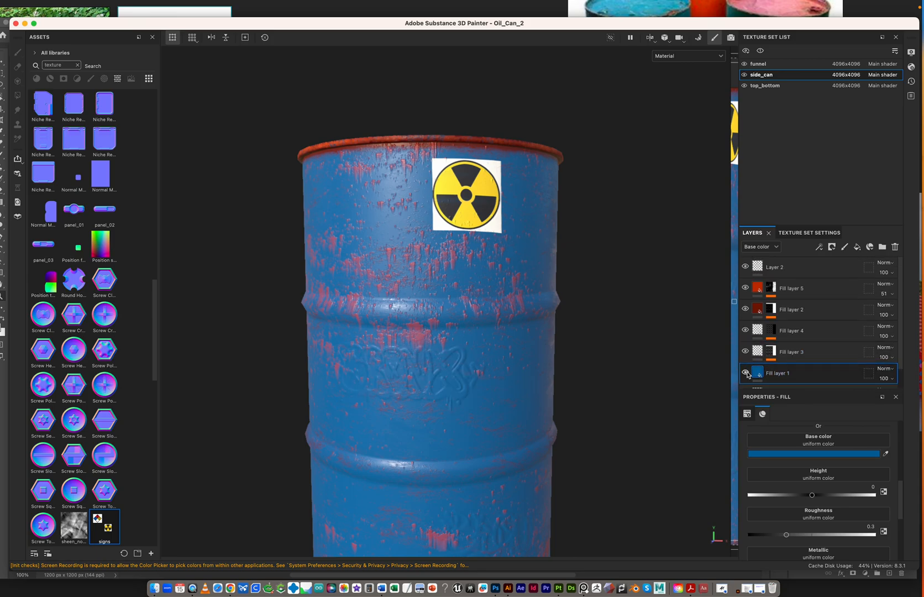
{"action": "left_click", "coordinate": [746, 267]}
{"action": "left_click", "coordinate": [745, 268]}
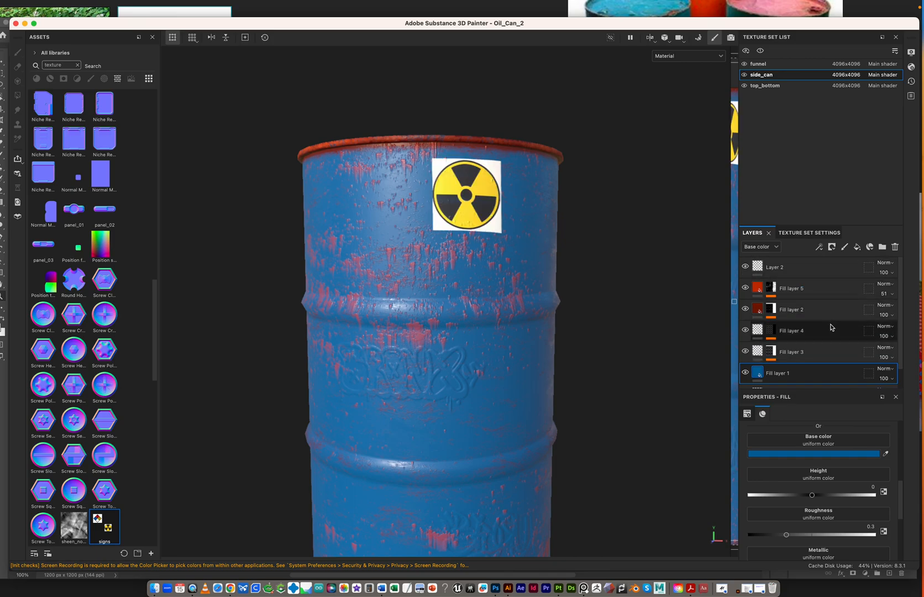
{"action": "scroll", "coordinate": [830, 327], "scroll_direction": "down", "scroll_amount": 1}
{"action": "scroll", "coordinate": [830, 326], "scroll_direction": "up", "scroll_amount": 1}
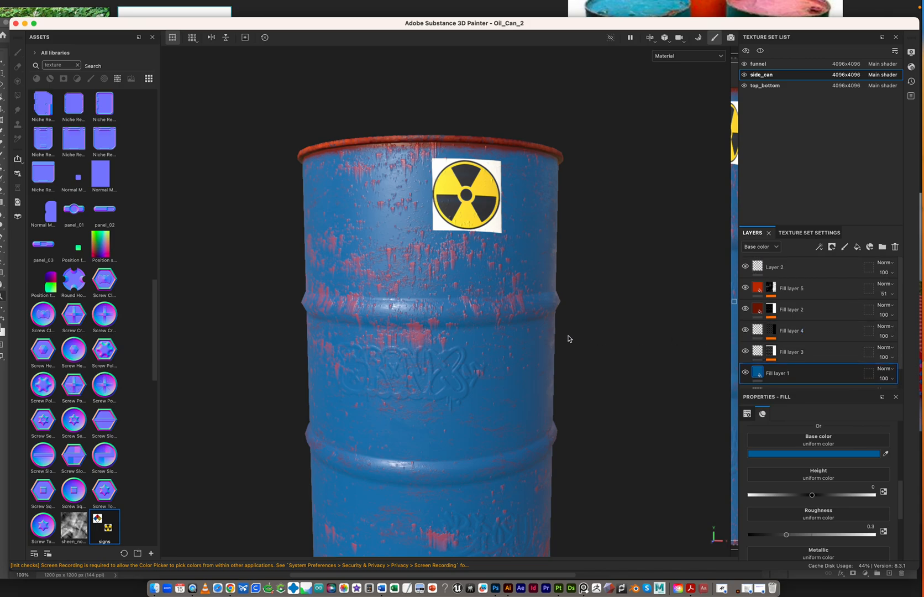
Undo the moves of Layer 1 below the fill layers and the radioactive sign stamp on the barrel
{"action": "key", "text": "super+z"}
{"action": "key", "text": "super+z"}
{"action": "key", "text": "super+z"}
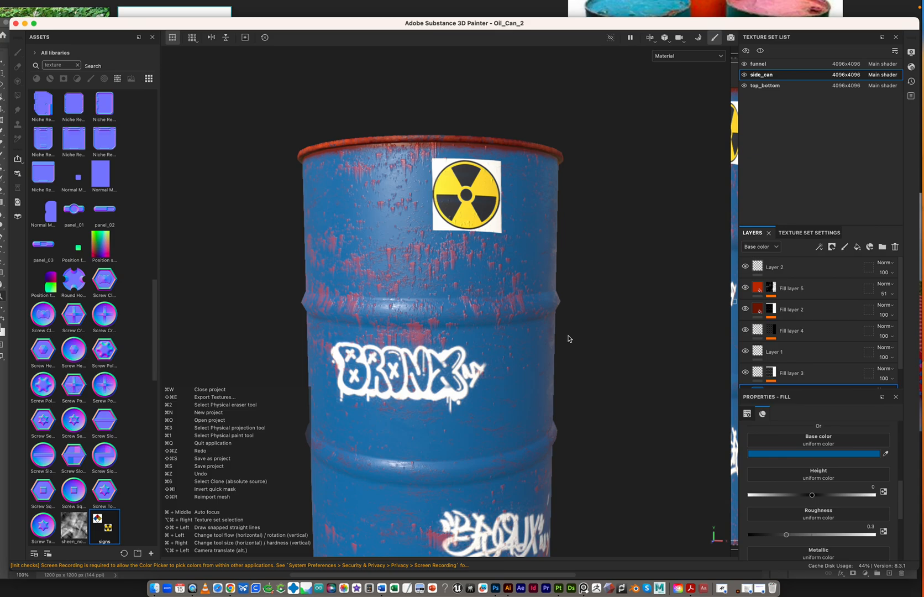
{"action": "key", "text": "super+z"}
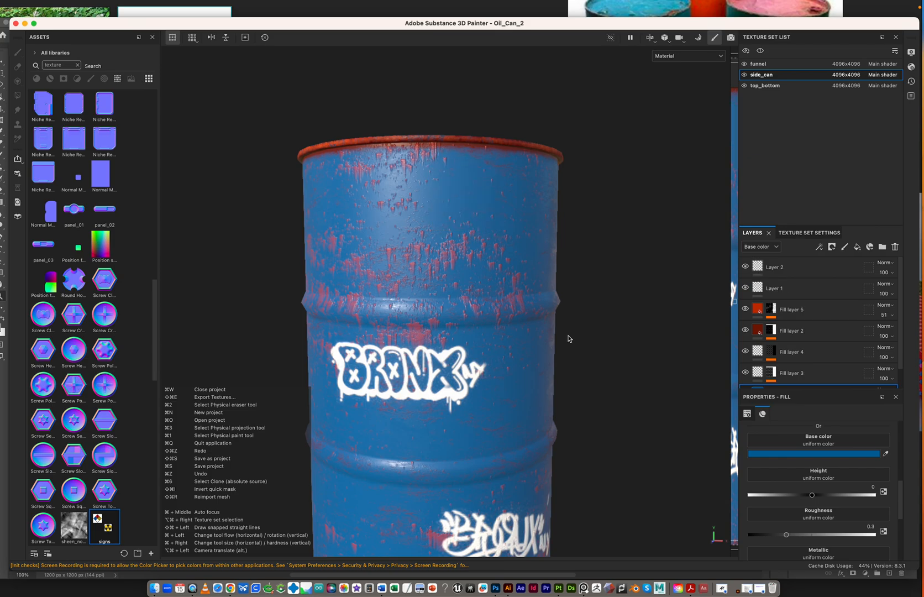
{"action": "scroll", "coordinate": [446, 355], "scroll_direction": "down", "scroll_amount": 5}
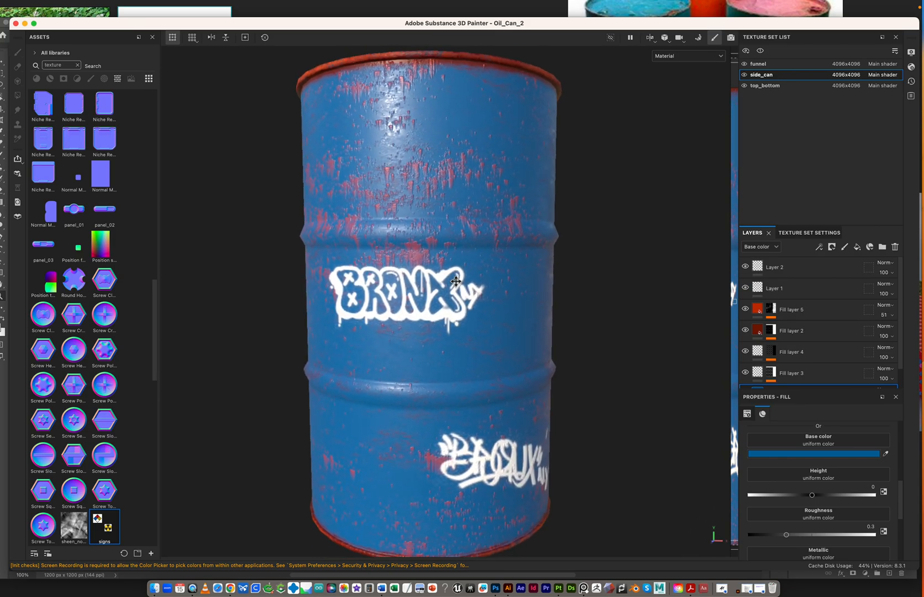
{"action": "left_click_drag", "start_coordinate": [471, 323], "coordinate": [499, 333], "text": "alt"}
{"action": "scroll", "coordinate": [597, 325], "scroll_direction": "up", "scroll_amount": 5}
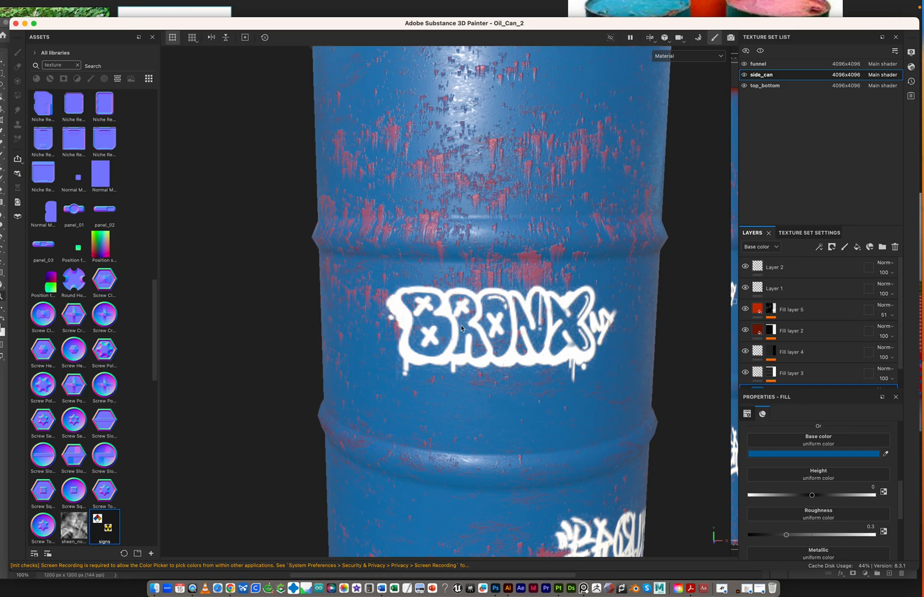
{"action": "right_click_drag", "start_coordinate": [552, 360], "coordinate": [326, 331], "text": "alt"}
{"action": "middle_click_drag", "start_coordinate": [468, 317], "coordinate": [398, 291], "text": "alt"}
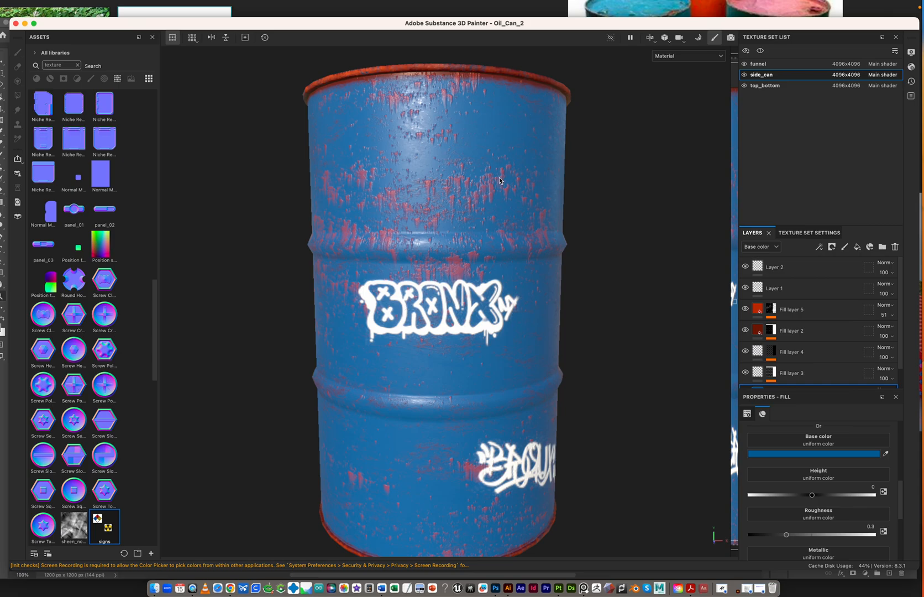
Switch to Chrome and look over the image search results for the radioactive sign and the chemical signs
{"action": "key", "text": "super+Tab"}
{"action": "key", "text": "super+Tab"}
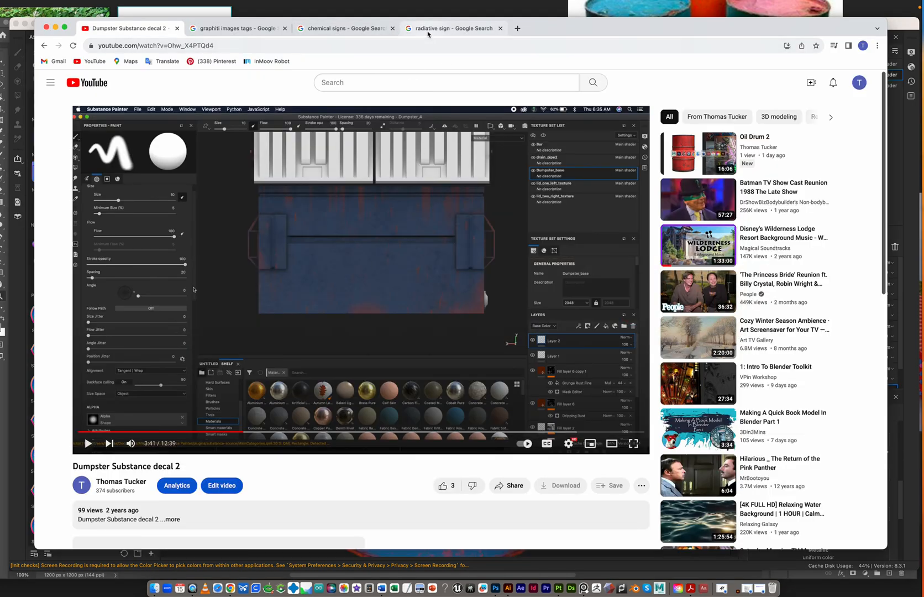
{"action": "left_click", "coordinate": [427, 31]}
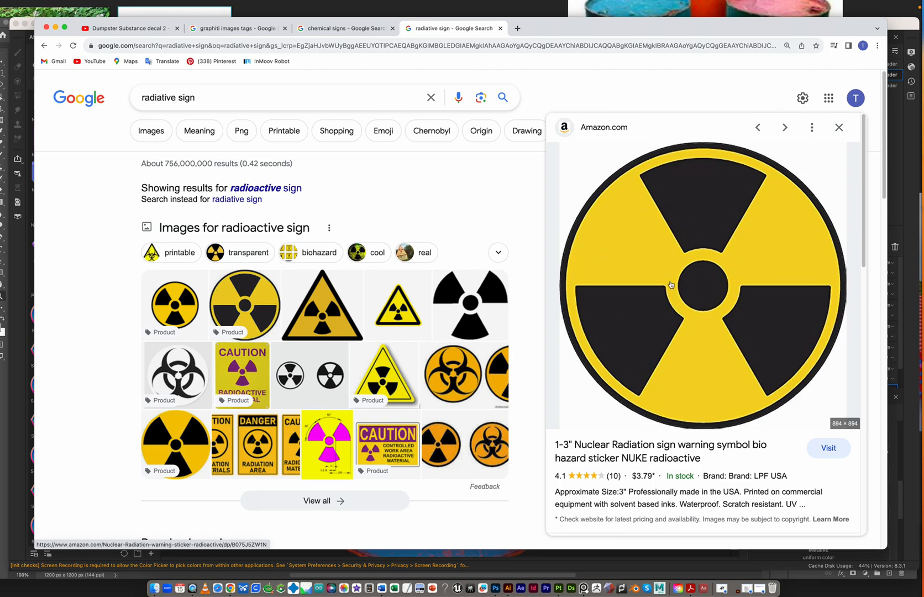
{"action": "left_click", "coordinate": [311, 31]}
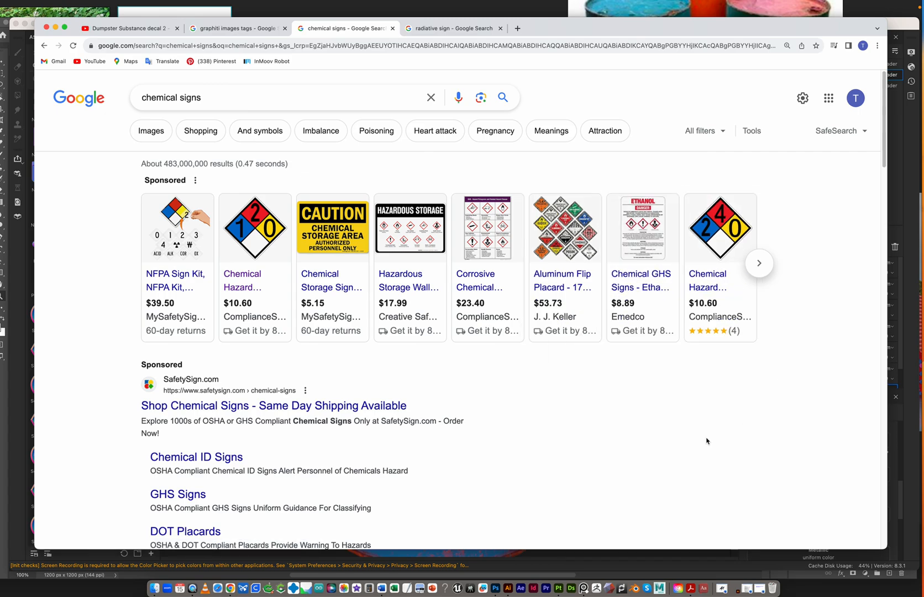
Switch to the PureRef reference board and examine the oil drum photos for logos, colours, wear and graffiti
{"action": "key", "text": "super+Tab"}
{"action": "key", "text": "super+Tab"}
{"action": "key", "text": "super+Tab"}
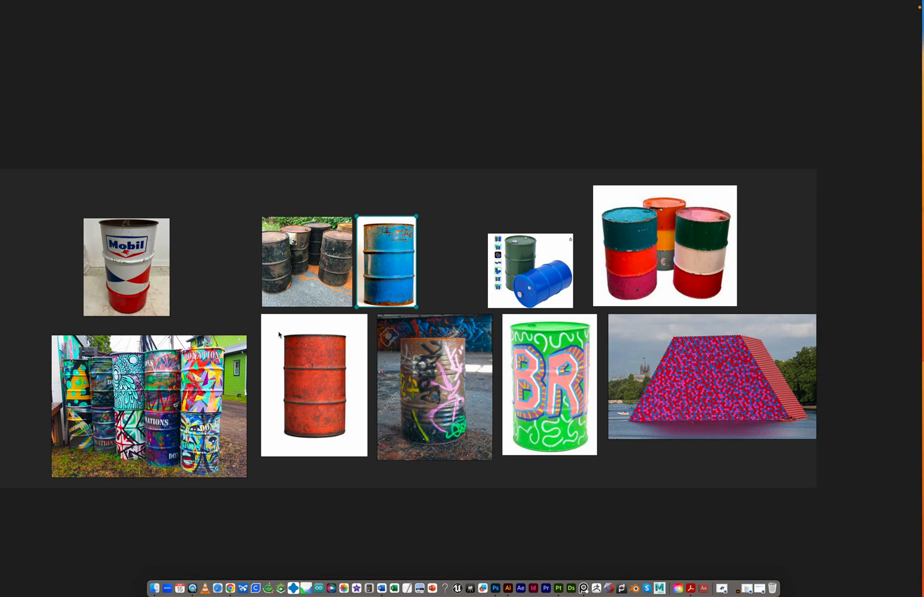
{"action": "scroll", "coordinate": [109, 287], "scroll_direction": "up", "scroll_amount": 5}
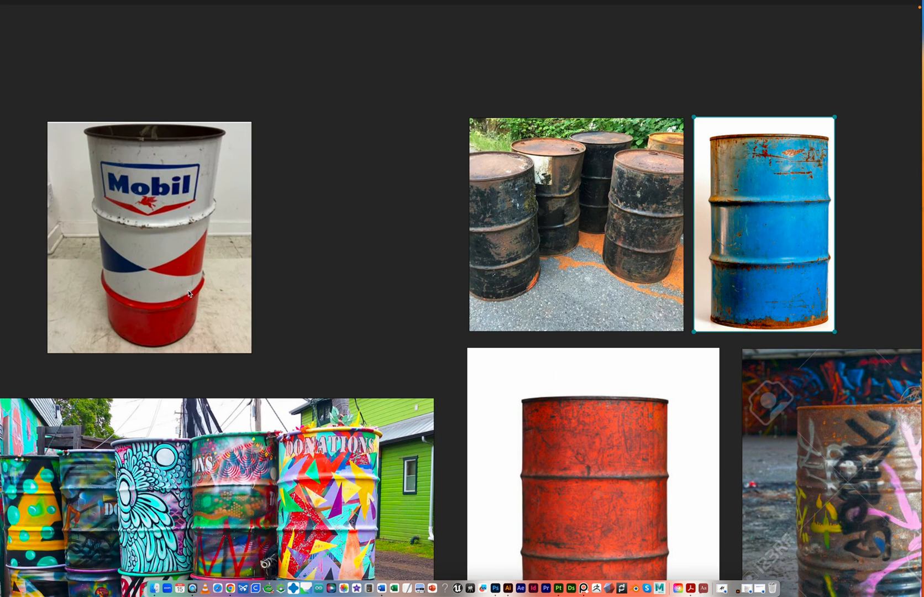
{"action": "scroll", "coordinate": [285, 299], "scroll_direction": "down", "scroll_amount": 5}
{"action": "scroll", "coordinate": [648, 276], "scroll_direction": "up", "scroll_amount": 8}
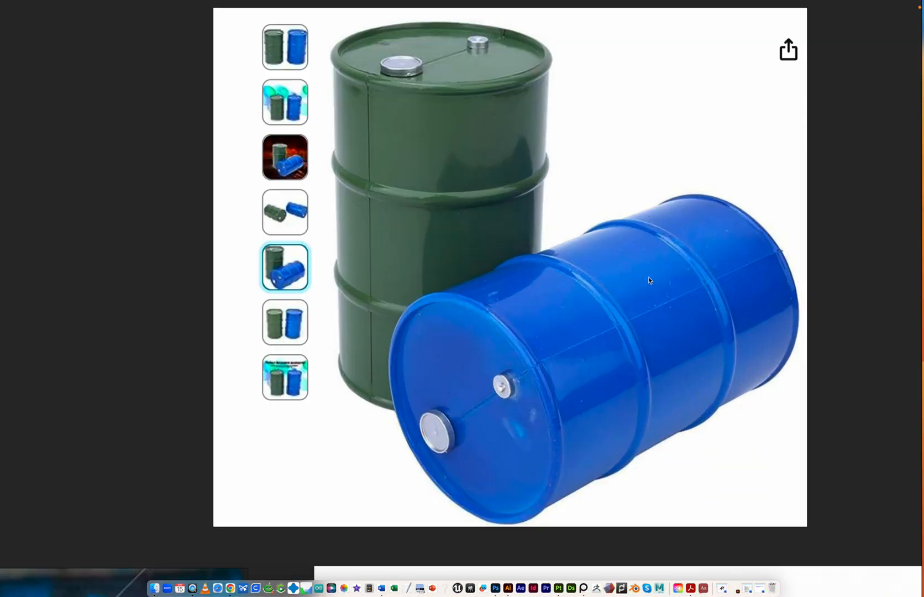
{"action": "scroll", "coordinate": [438, 305], "scroll_direction": "down", "scroll_amount": 2}
{"action": "scroll", "coordinate": [439, 312], "scroll_direction": "down", "scroll_amount": 8}
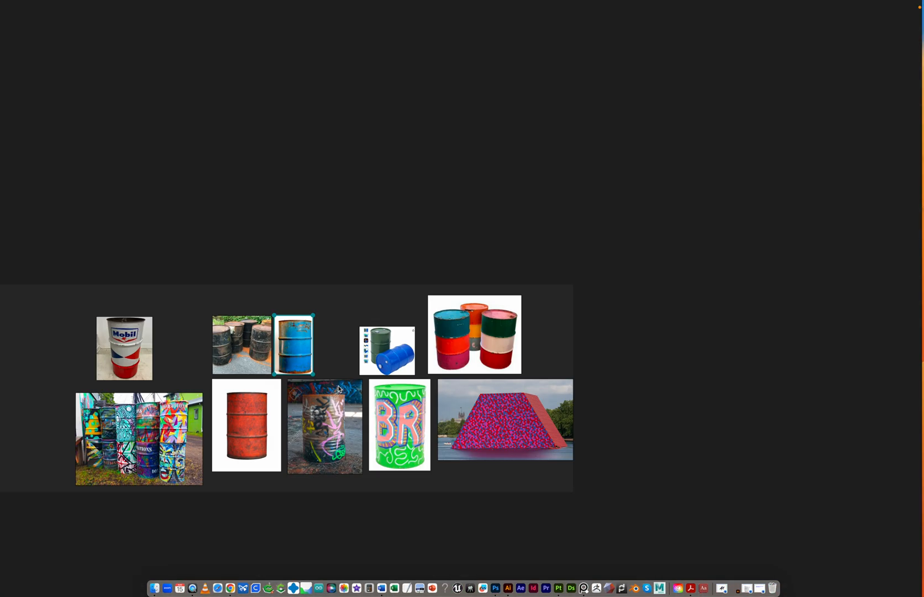
{"action": "scroll", "coordinate": [141, 434], "scroll_direction": "up", "scroll_amount": 5}
{"action": "scroll", "coordinate": [141, 434], "scroll_direction": "down", "scroll_amount": 6}
{"action": "scroll", "coordinate": [390, 394], "scroll_direction": "up", "scroll_amount": 5}
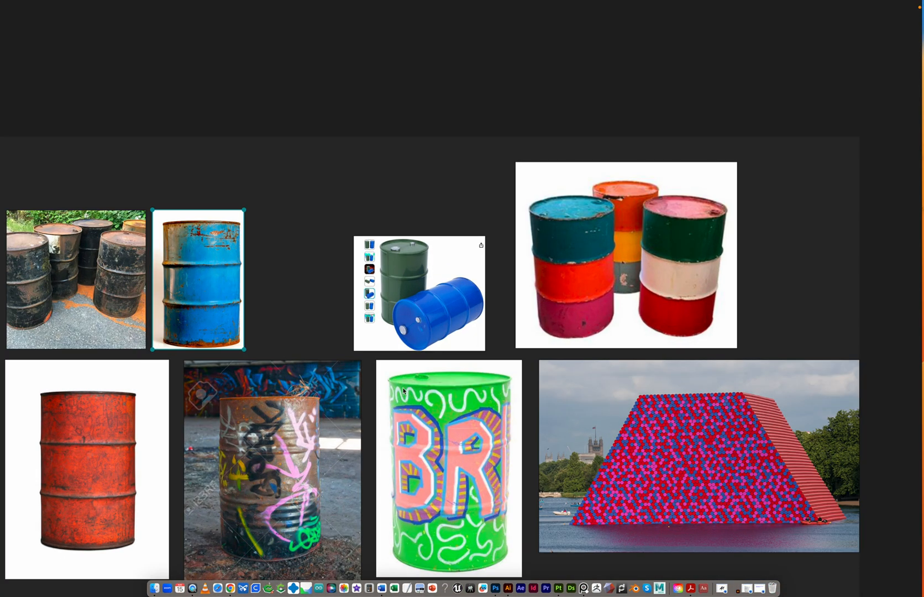
{"action": "scroll", "coordinate": [406, 293], "scroll_direction": "up", "scroll_amount": 3}
{"action": "scroll", "coordinate": [409, 310], "scroll_direction": "down", "scroll_amount": 2}
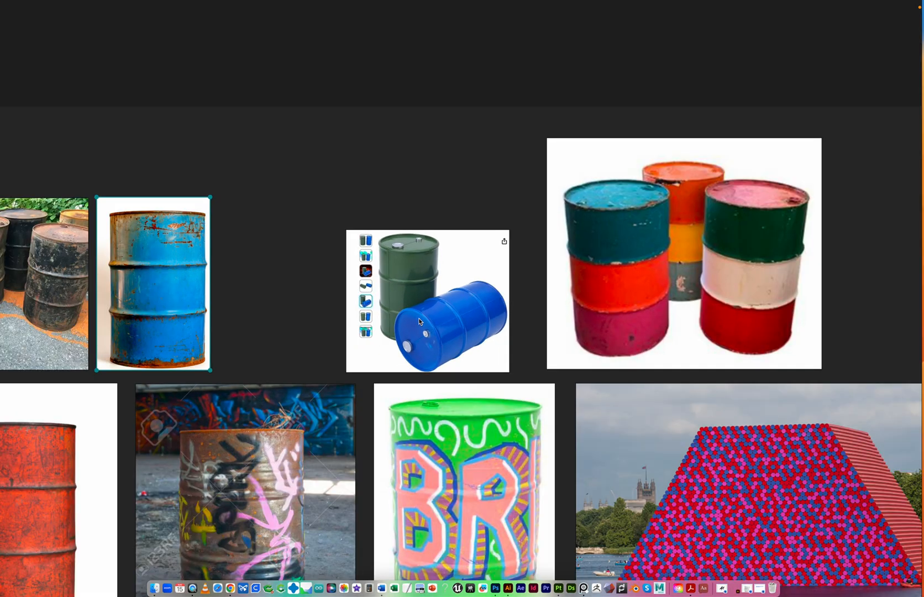
Switch to Photoshop and create a new document 1400 px wide and 1400 px high
{"action": "key", "text": "super+Tab"}
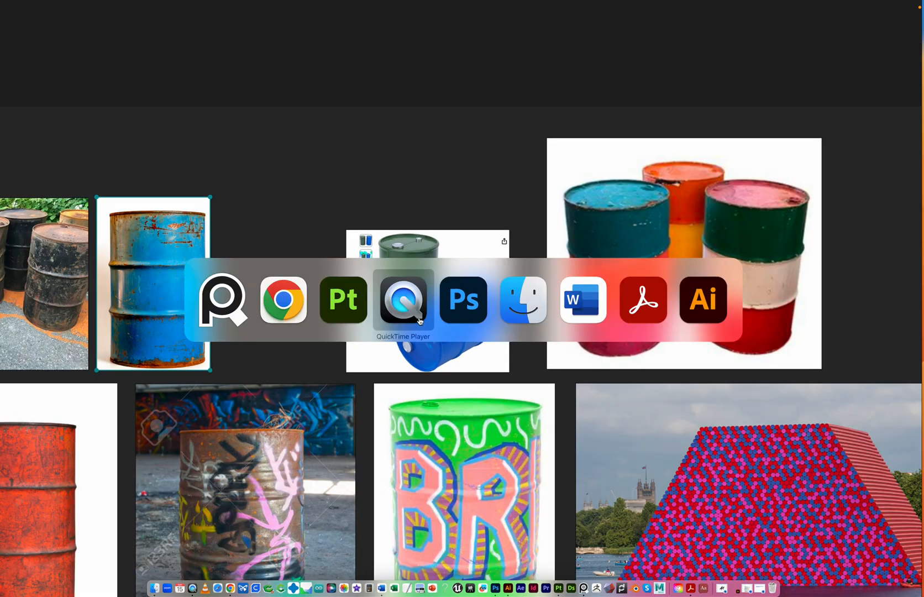
{"action": "key", "text": "super+Tab"}
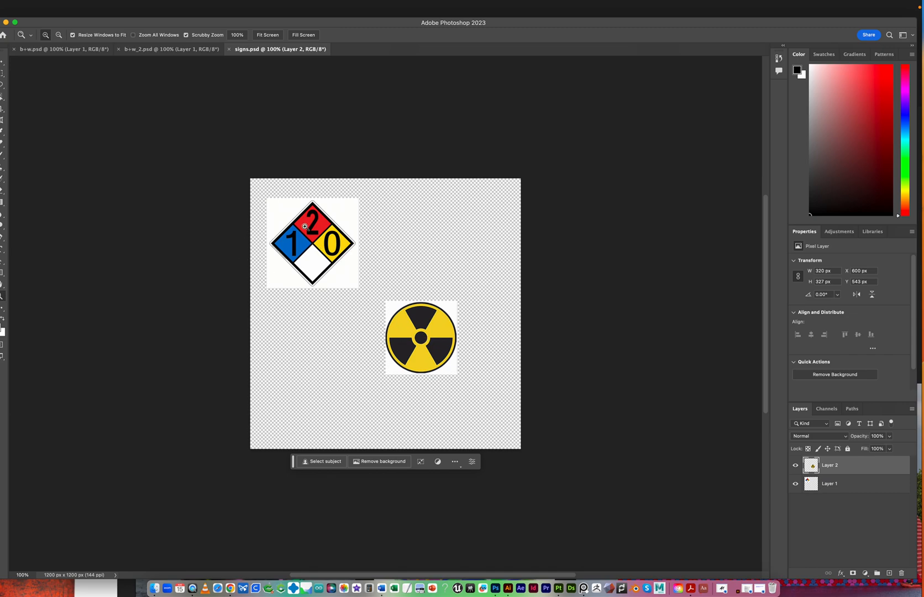
{"action": "scroll", "coordinate": [305, 227], "scroll_direction": "up", "scroll_amount": 1}
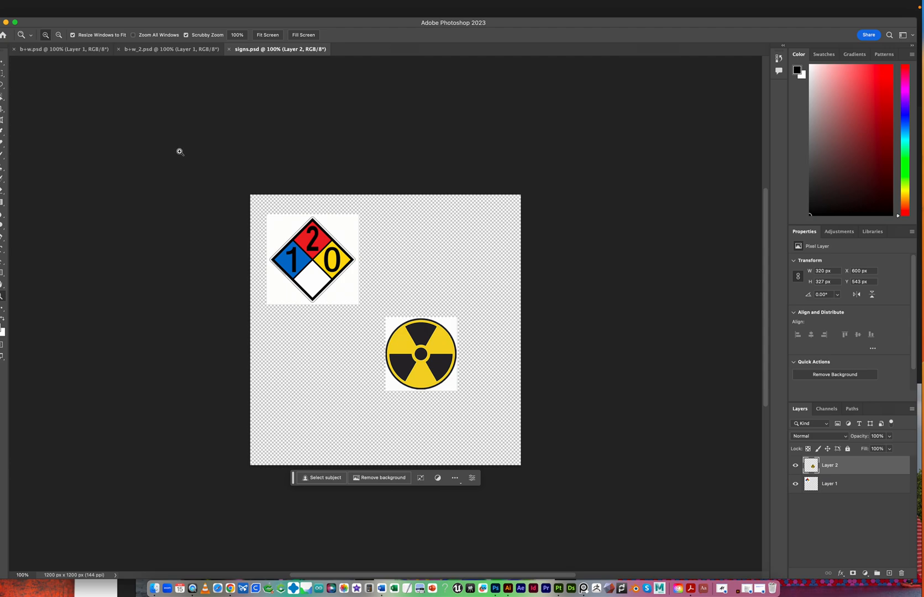
{"action": "left_click", "coordinate": [68, 10]}
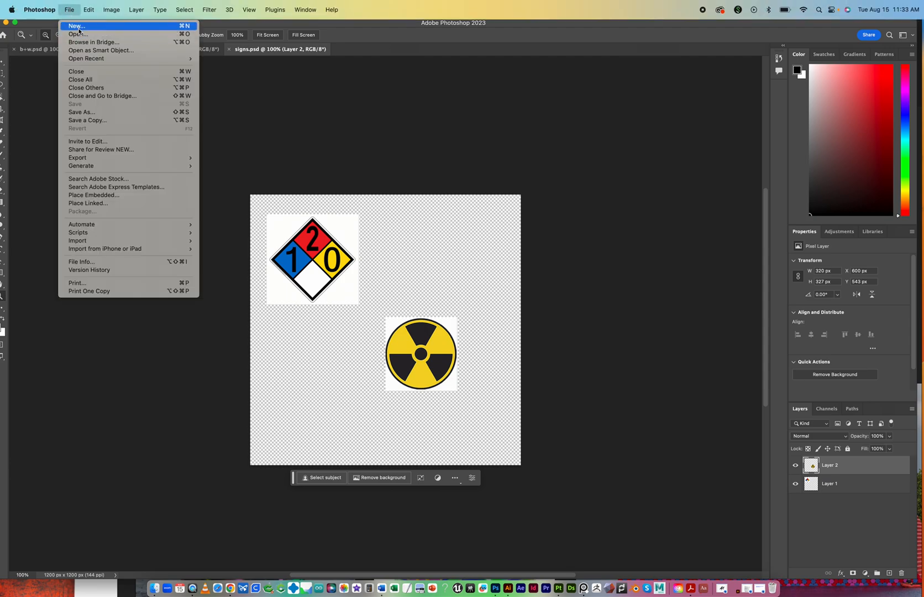
{"action": "left_click", "coordinate": [77, 26]}
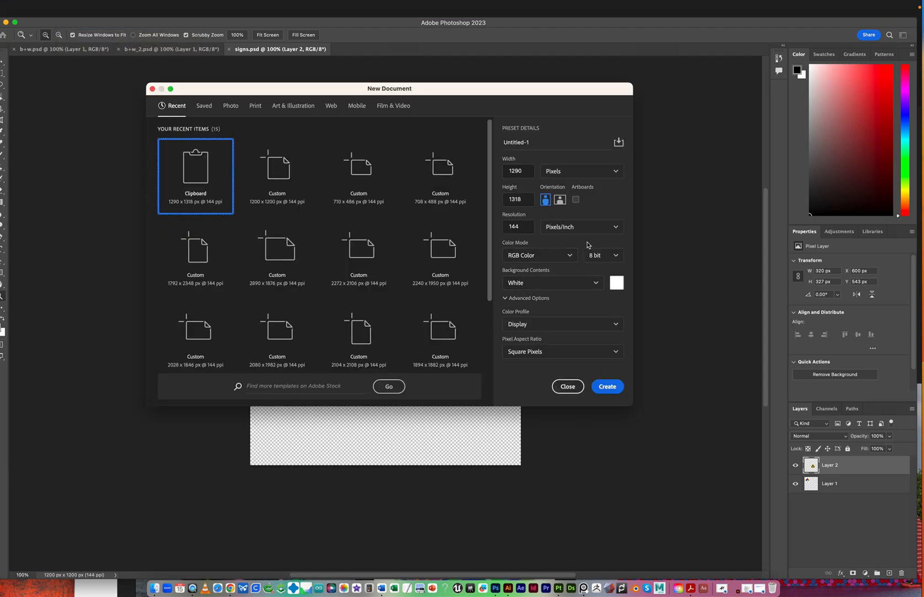
{"action": "double_click", "coordinate": [527, 171]}
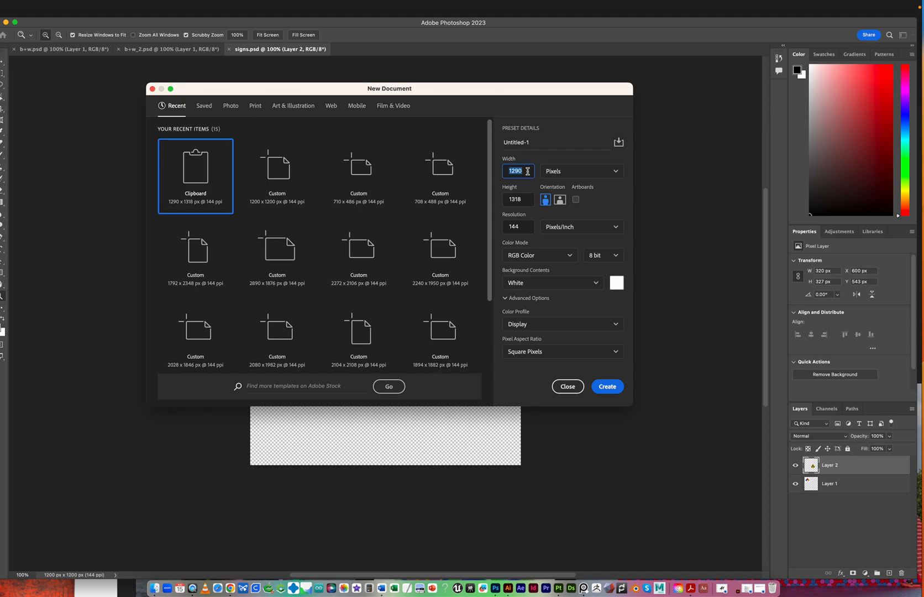
{"action": "type", "text": "1400"}
{"action": "double_click", "coordinate": [526, 199]}
{"action": "type", "text": "1400"}
{"action": "left_click", "coordinate": [607, 386]}
Add a new empty layer to the document and delete the Background layer to leave a transparent canvas
{"action": "left_click", "coordinate": [912, 408]}
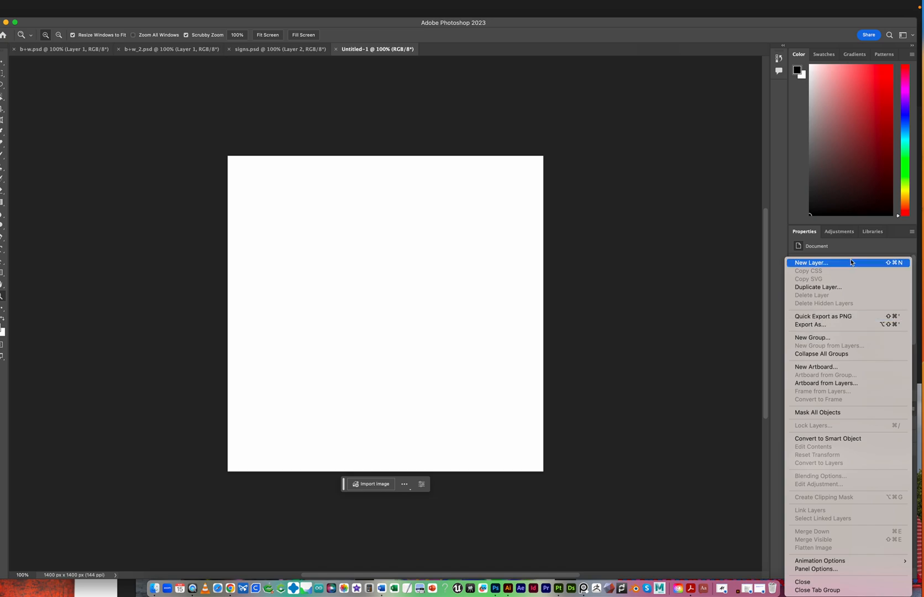
{"action": "left_click", "coordinate": [813, 262]}
{"action": "left_click", "coordinate": [538, 274]}
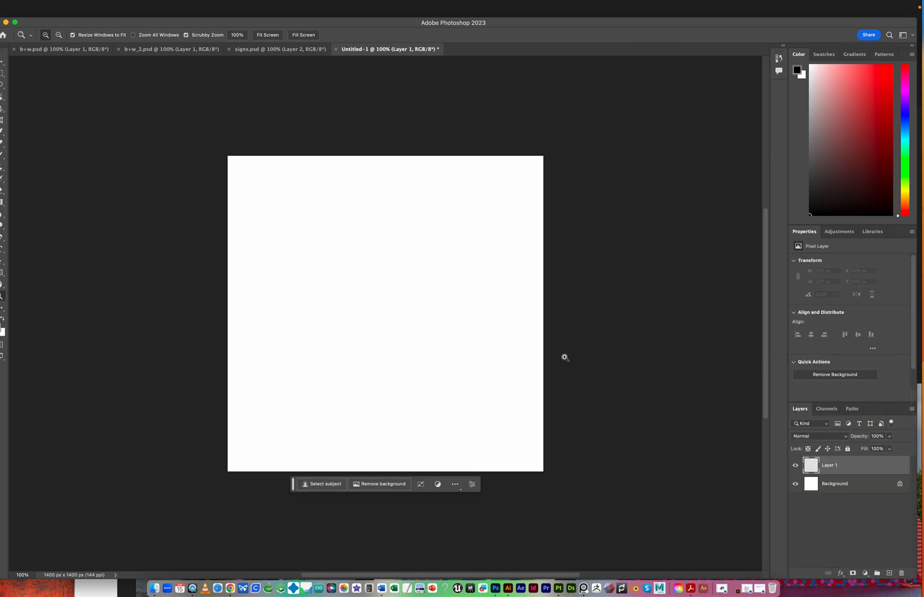
{"action": "left_click", "coordinate": [850, 487]}
{"action": "right_click", "coordinate": [850, 487]}
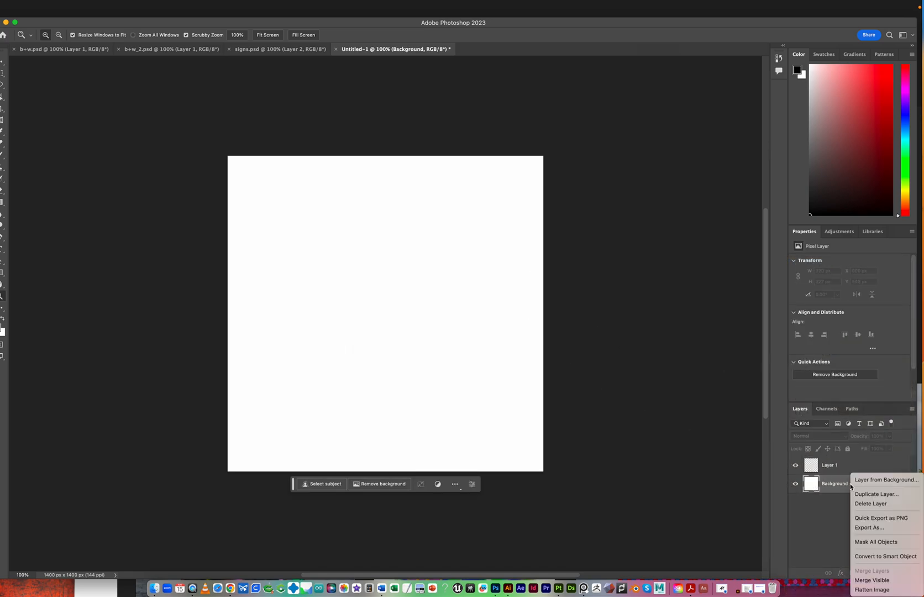
{"action": "left_click", "coordinate": [870, 505]}
{"action": "left_click", "coordinate": [432, 197]}
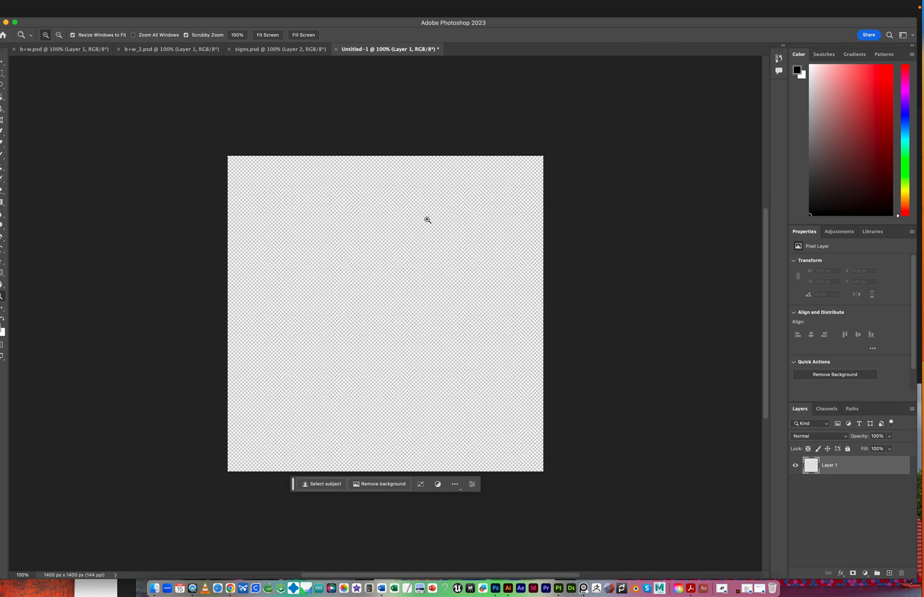
Switch to Chrome, open the 1-2-0 chemical hazard sign listing, and capture its large diamond image as a screenshot
{"action": "key", "text": "super+Tab"}
{"action": "key", "text": "super+Tab"}
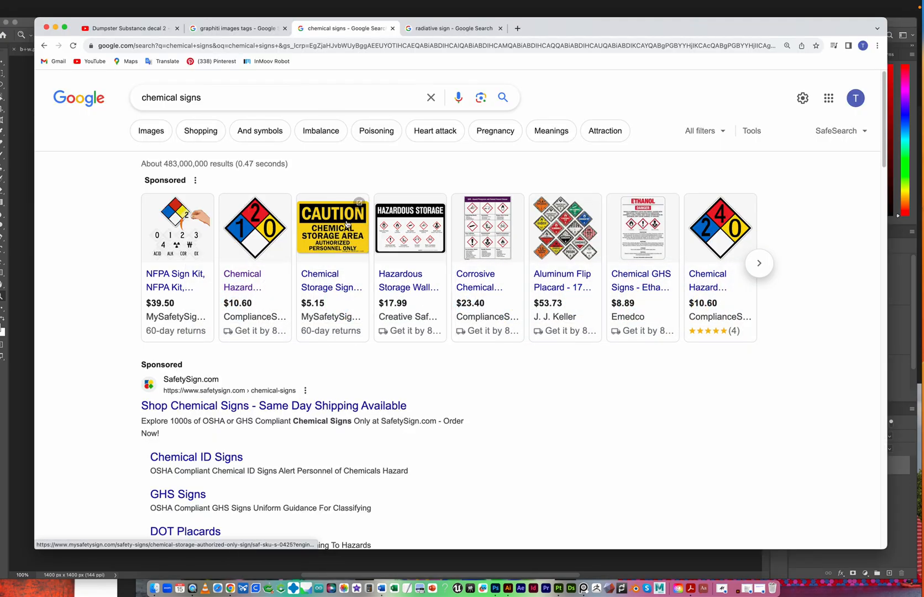
{"action": "left_click", "coordinate": [255, 227]}
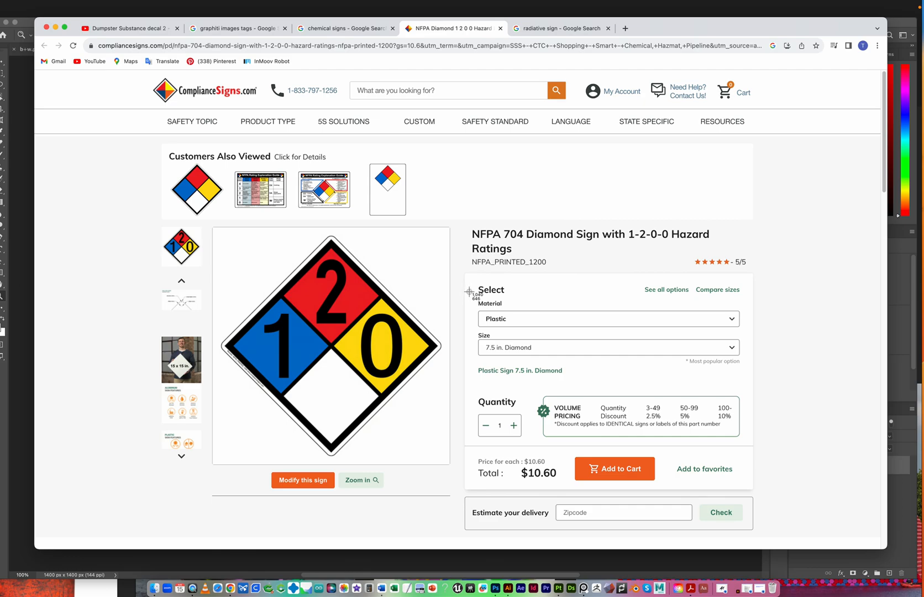
{"action": "key", "text": "super+shift+4"}
{"action": "left_click_drag", "start_coordinate": [214, 231], "coordinate": [449, 464]}
Paste the captured hazard diamond into the Photoshop document, scaling it to about 397 × 392 px near the canvas's upper-left corner
{"action": "key", "text": "super+Tab"}
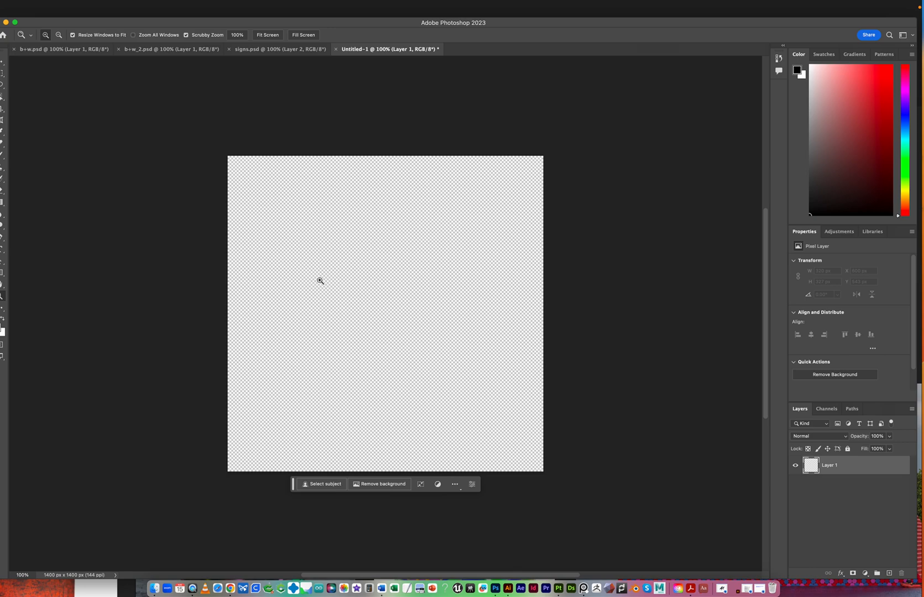
{"action": "key", "text": "super+v"}
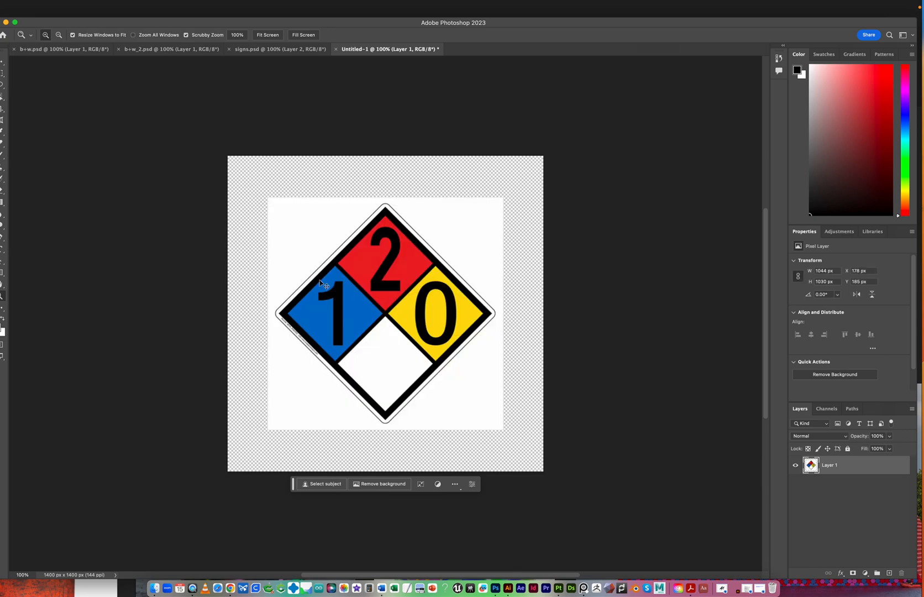
{"action": "key", "text": "super+t"}
{"action": "left_click_drag", "start_coordinate": [505, 430], "coordinate": [352, 292]}
{"action": "left_click_drag", "start_coordinate": [324, 239], "coordinate": [302, 222]}
{"action": "key", "text": "Return"}
{"action": "key", "text": "z"}
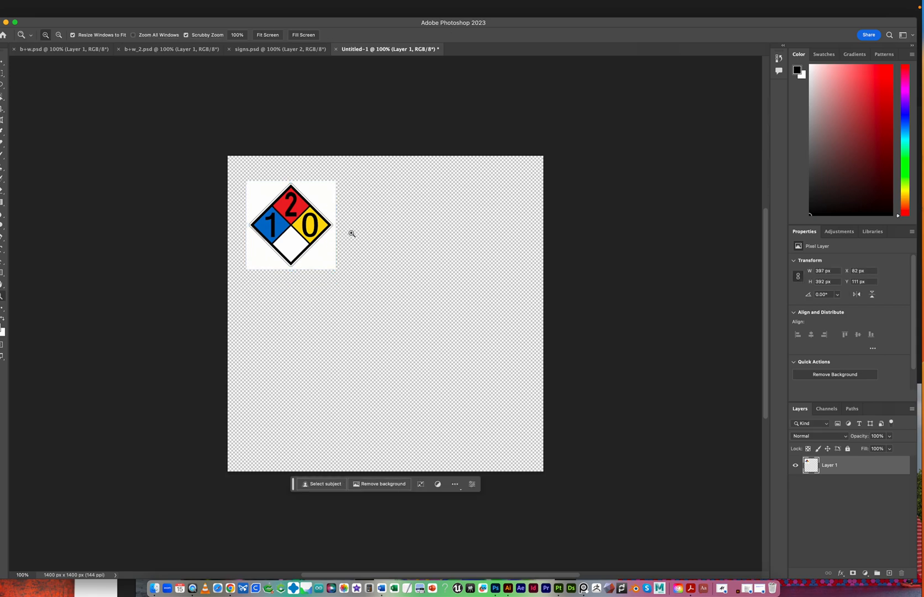
Switch to Chrome, open the radioactive sign search results, and capture the enlarged yellow-and-black radiation symbol as a screenshot
{"action": "key", "text": "super+Tab"}
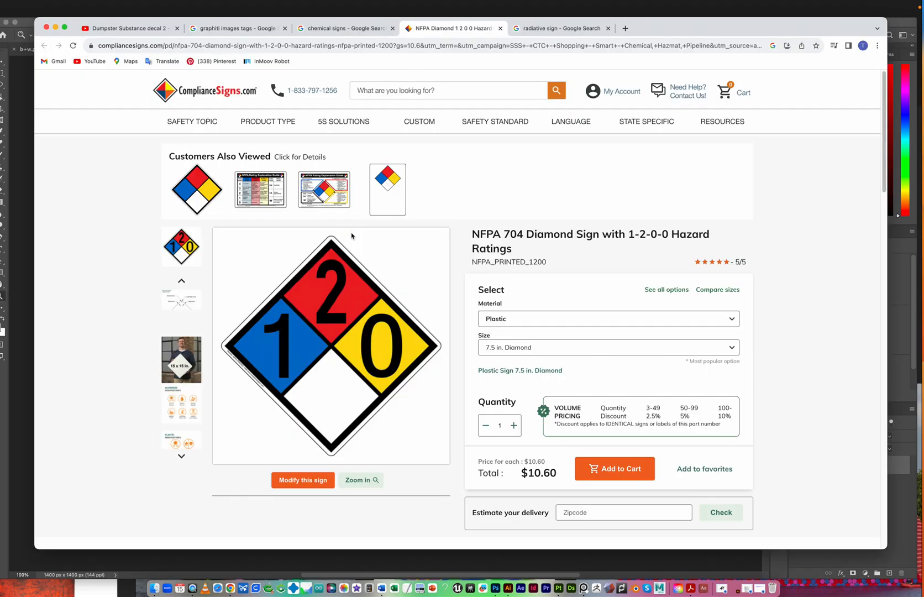
{"action": "left_click", "coordinate": [531, 28]}
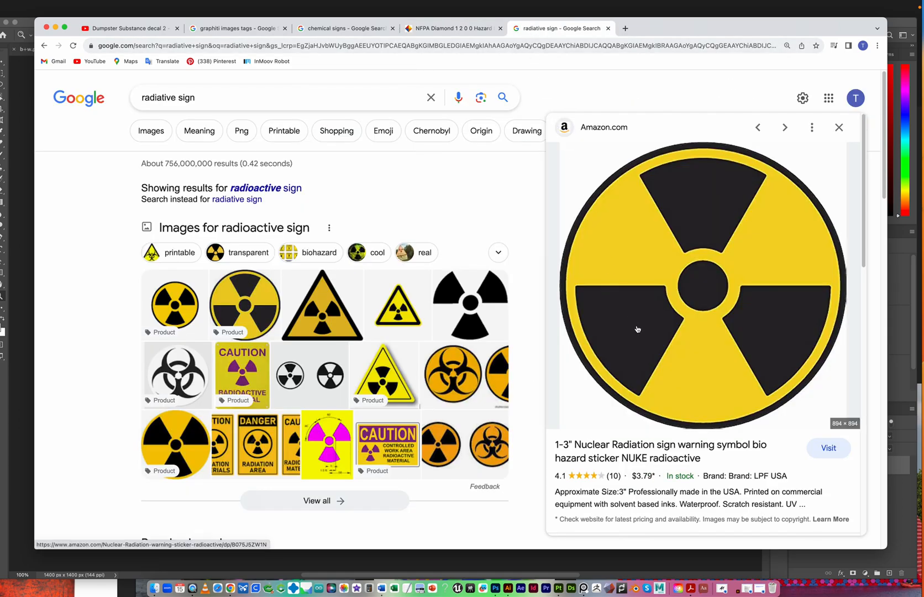
{"action": "key", "text": "super+shift+4"}
{"action": "left_click_drag", "start_coordinate": [563, 142], "coordinate": [848, 430]}
Switch to Photoshop and paste the captured radiation symbol, scaling it to about 415 × 422 px in the canvas's upper-right area
{"action": "key", "text": "super+Tab"}
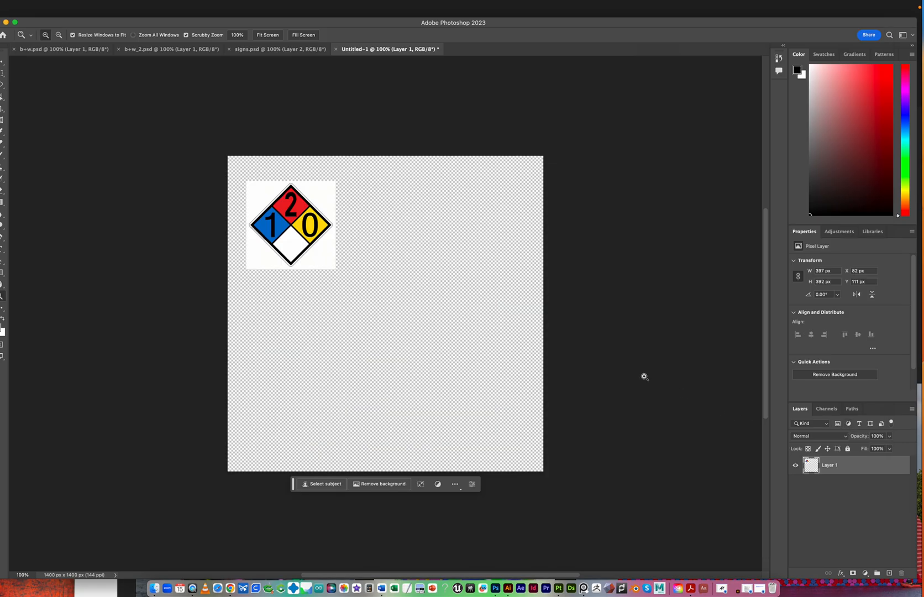
{"action": "key", "text": "super+v"}
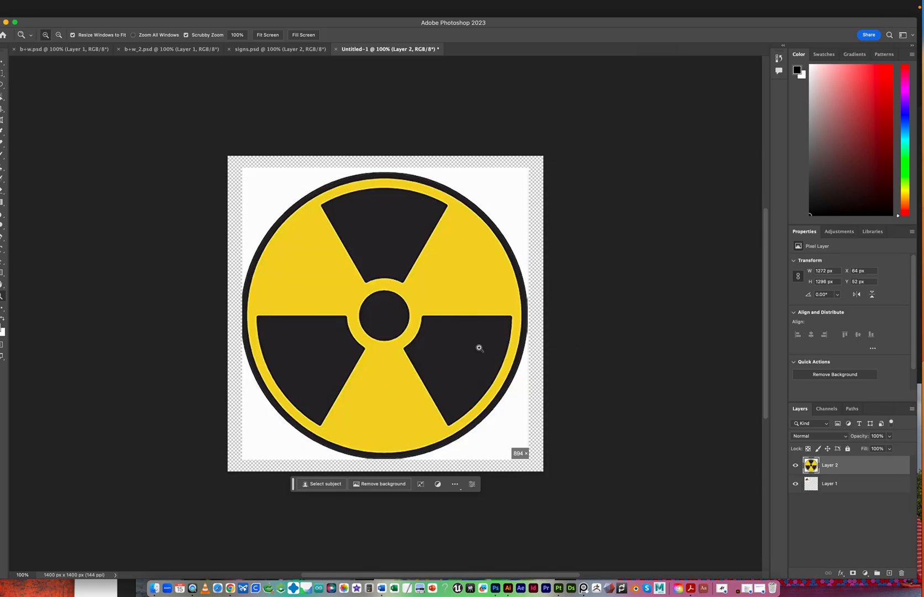
{"action": "key", "text": "super+t"}
{"action": "left_click_drag", "start_coordinate": [525, 166], "coordinate": [336, 364]}
{"action": "left_click_drag", "start_coordinate": [293, 401], "coordinate": [452, 242]}
{"action": "key", "text": "z"}
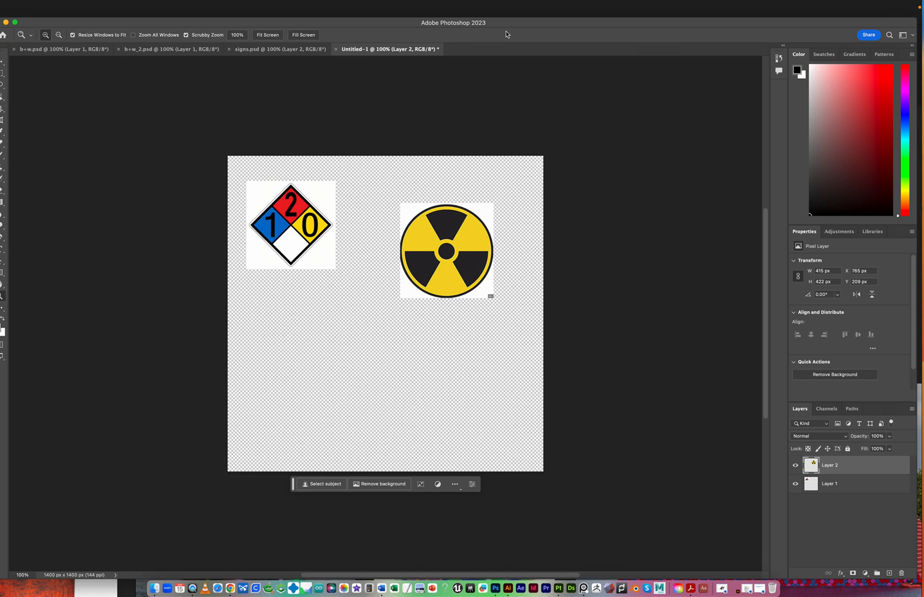
{"action": "left_click_drag", "start_coordinate": [510, 25], "coordinate": [532, 23]}
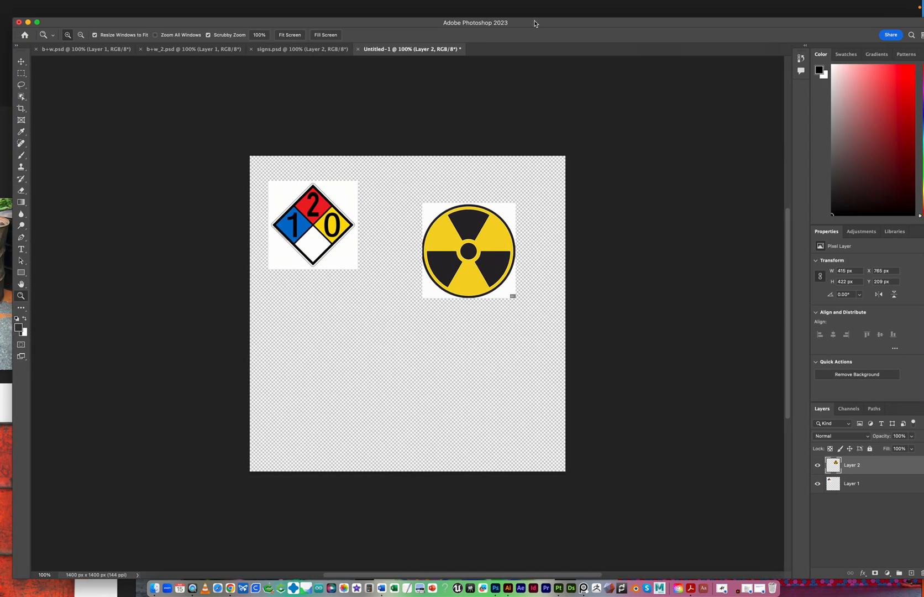
{"action": "left_click", "coordinate": [21, 73]}
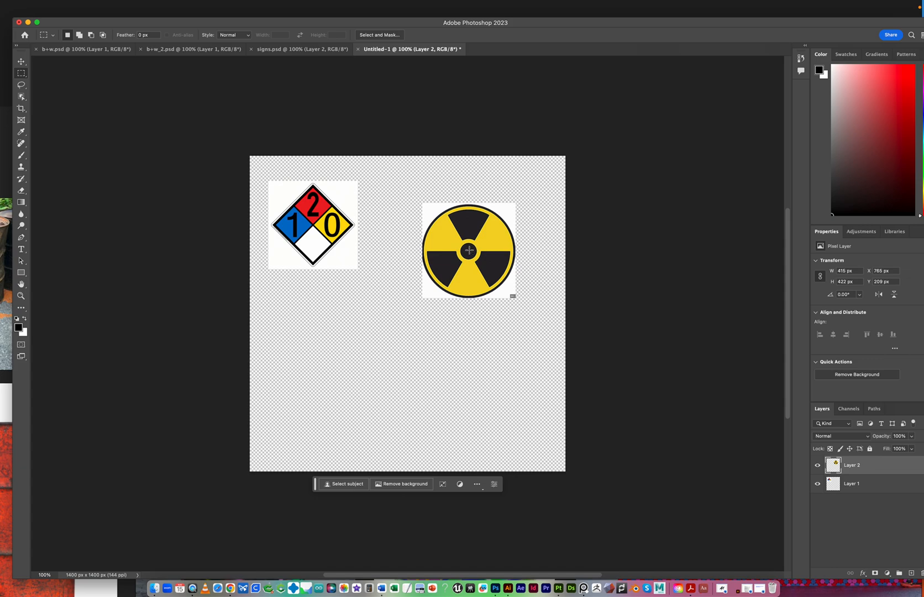
{"action": "mouse_move", "coordinate": [468, 250]}
{"action": "left_mouse_down", "text": "alt"}
{"action": "mouse_move", "coordinate": [495, 260]}
{"action": "mouse_move", "coordinate": [502, 299]}
{"action": "left_mouse_up", "text": "alt"}
{"action": "left_click", "coordinate": [386, 305]}
{"action": "left_click", "coordinate": [21, 85]}
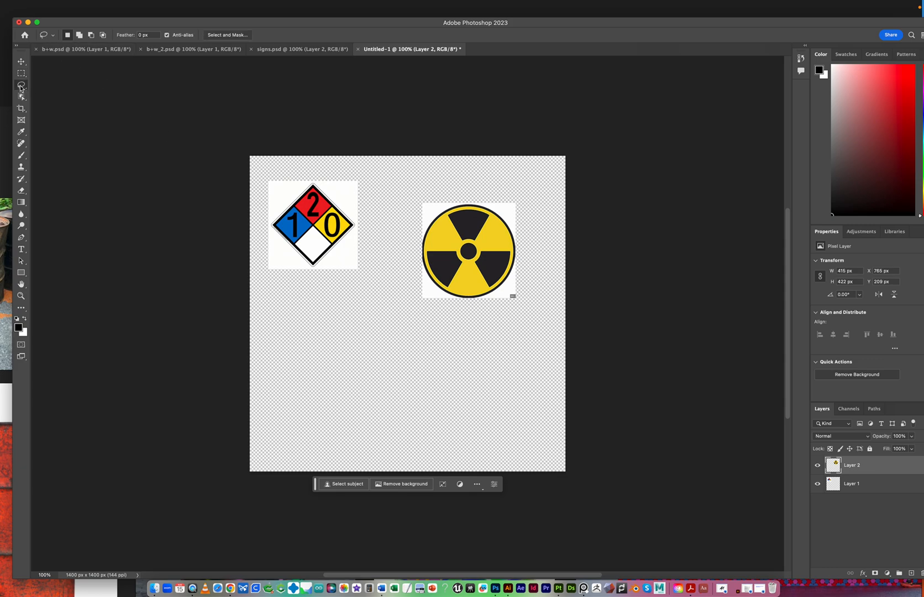
Draw a circular selection about 420 px across around the radiation symbol, invert it, and delete the white background outside the circle
{"action": "left_click", "coordinate": [21, 73]}
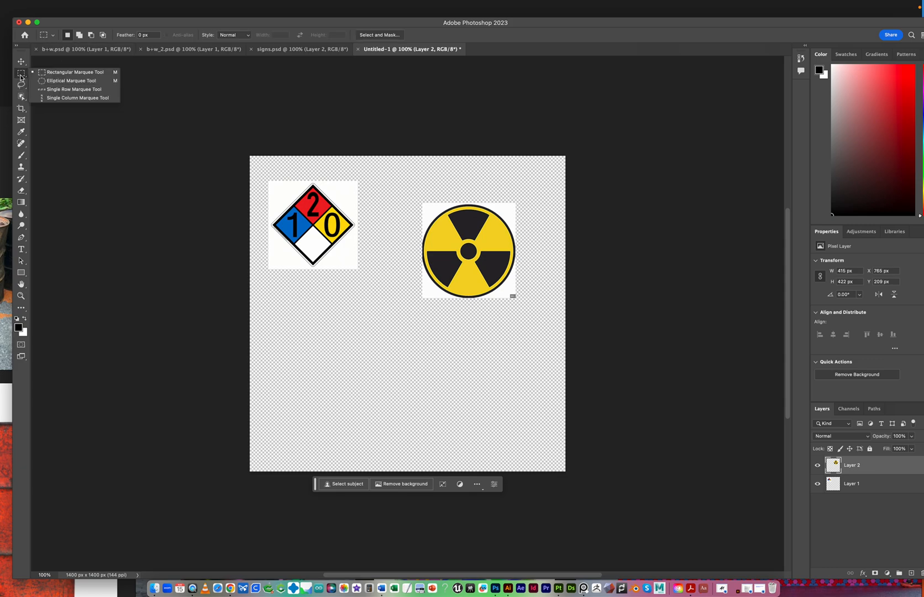
{"action": "left_click", "coordinate": [65, 81]}
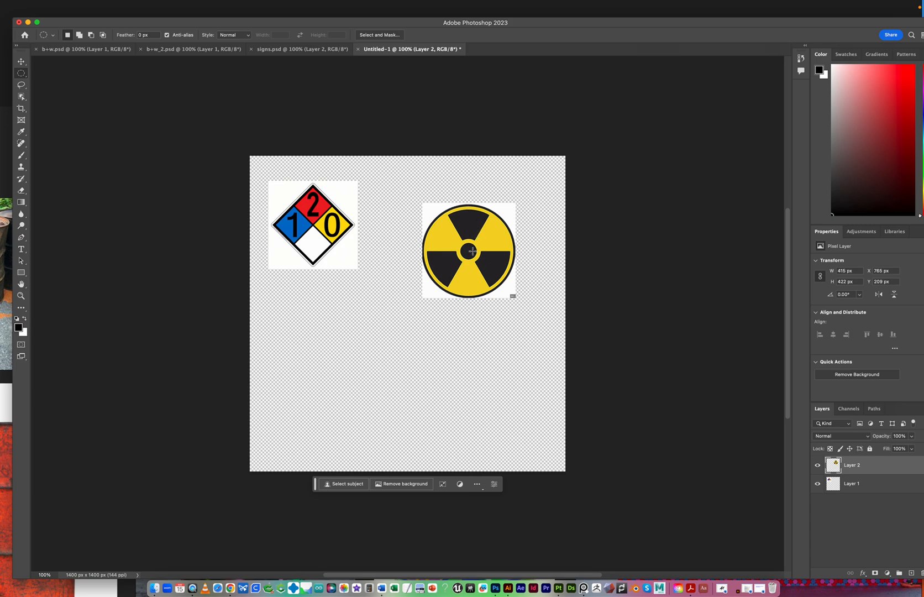
{"action": "left_click_drag", "start_coordinate": [469, 250], "coordinate": [518, 297], "text": "alt"}
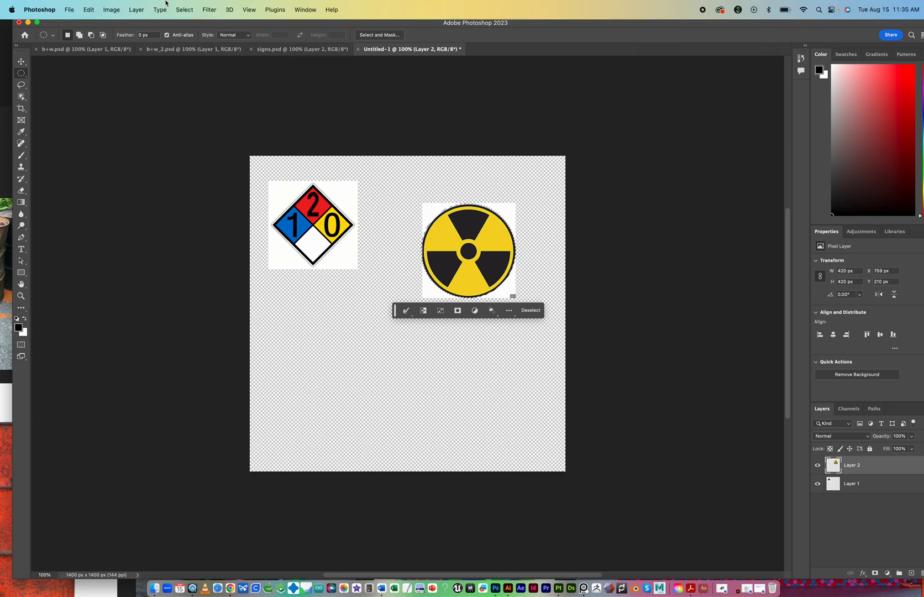
{"action": "left_click", "coordinate": [184, 10]}
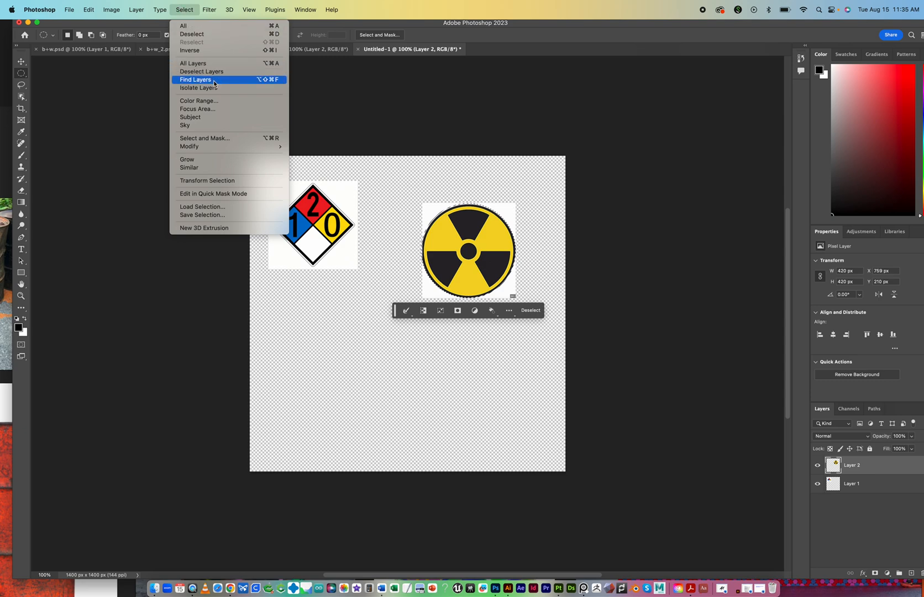
{"action": "left_click", "coordinate": [196, 50]}
{"action": "key", "text": "Delete"}
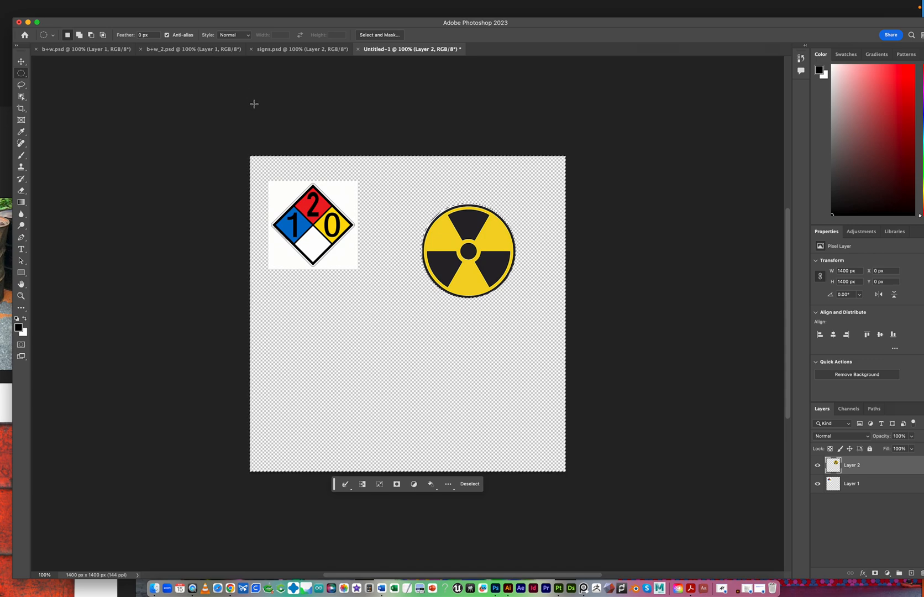
{"action": "left_click", "coordinate": [885, 484]}
{"action": "key", "text": "super+t"}
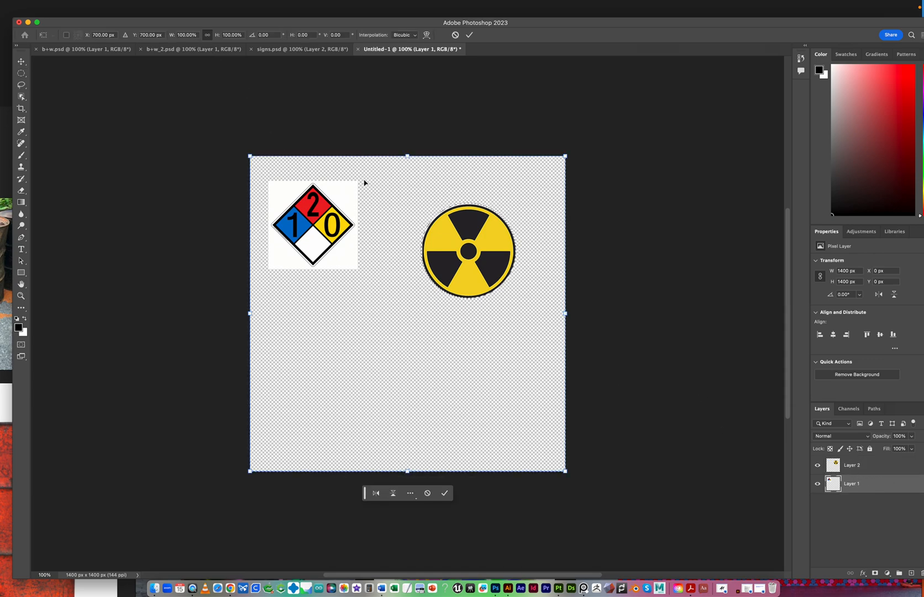
{"action": "left_click", "coordinate": [887, 466]}
Rotate the hazard diamond on Layer 1 about 45° clockwise so its edges run horizontally and vertically, and move it below its original position
{"action": "left_click", "coordinate": [858, 486]}
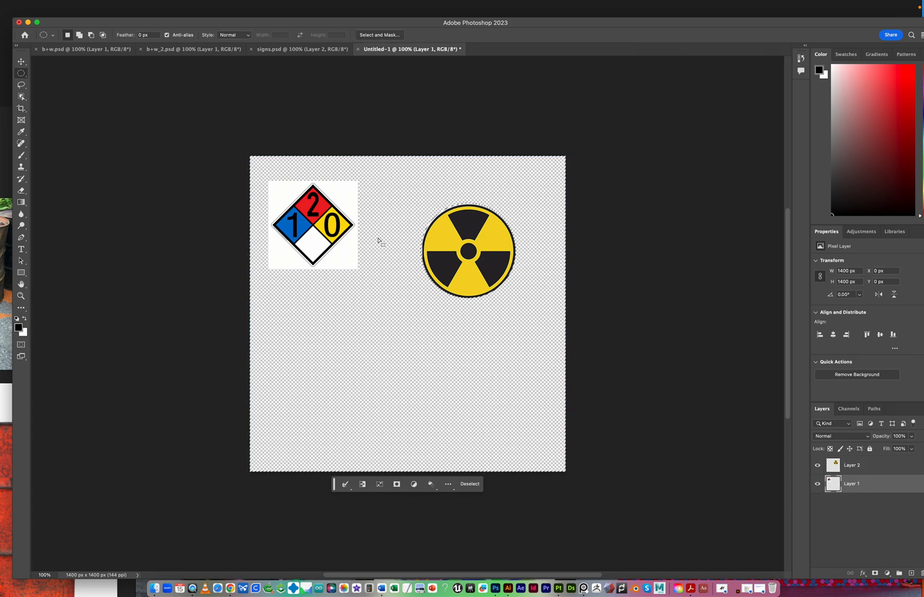
{"action": "key", "text": "super+t"}
{"action": "left_click_drag", "start_coordinate": [578, 158], "coordinate": [652, 314]}
{"action": "left_click_drag", "start_coordinate": [423, 209], "coordinate": [366, 326]}
{"action": "key", "text": "Return"}
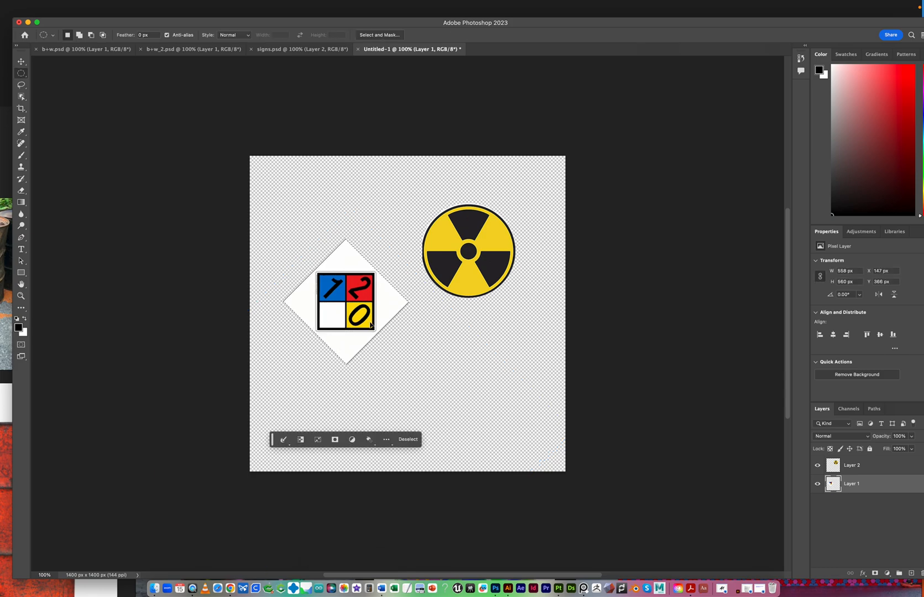
Delete the white margins on all four sides of the rotated hazard sign using rectangular selections, and clear the selection
{"action": "right_click", "coordinate": [21, 75]}
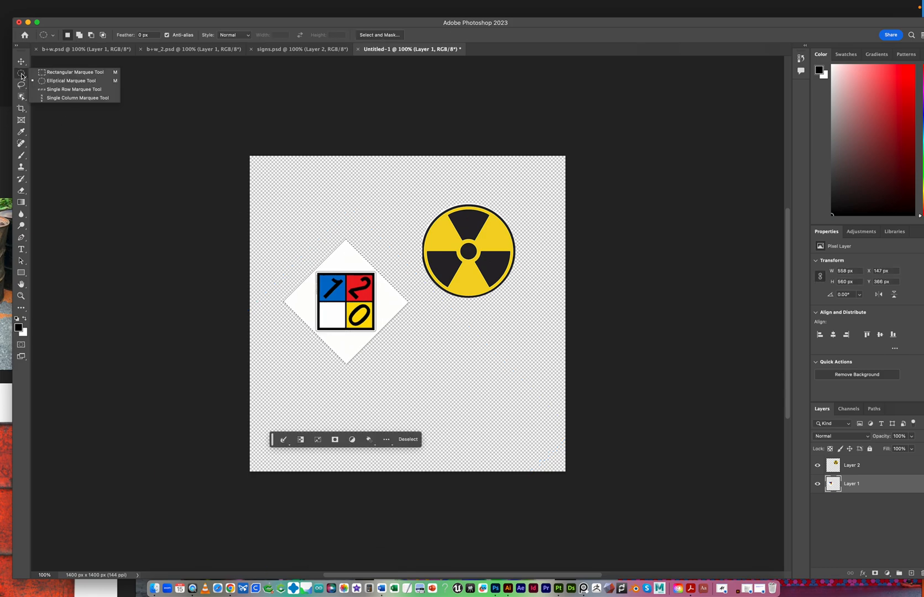
{"action": "left_click", "coordinate": [42, 74]}
{"action": "left_click_drag", "start_coordinate": [252, 214], "coordinate": [317, 392]}
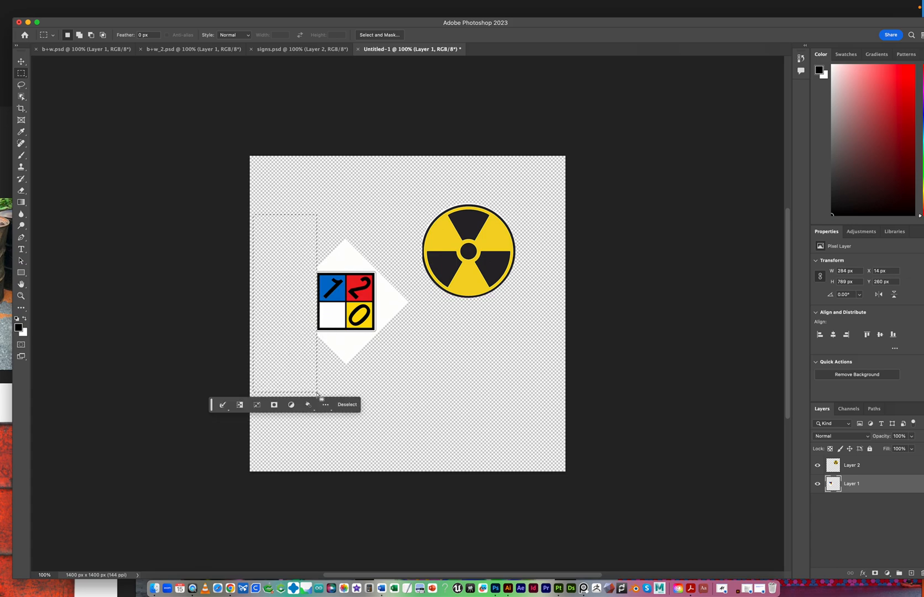
{"action": "left_click_drag", "start_coordinate": [250, 175], "coordinate": [405, 273]}
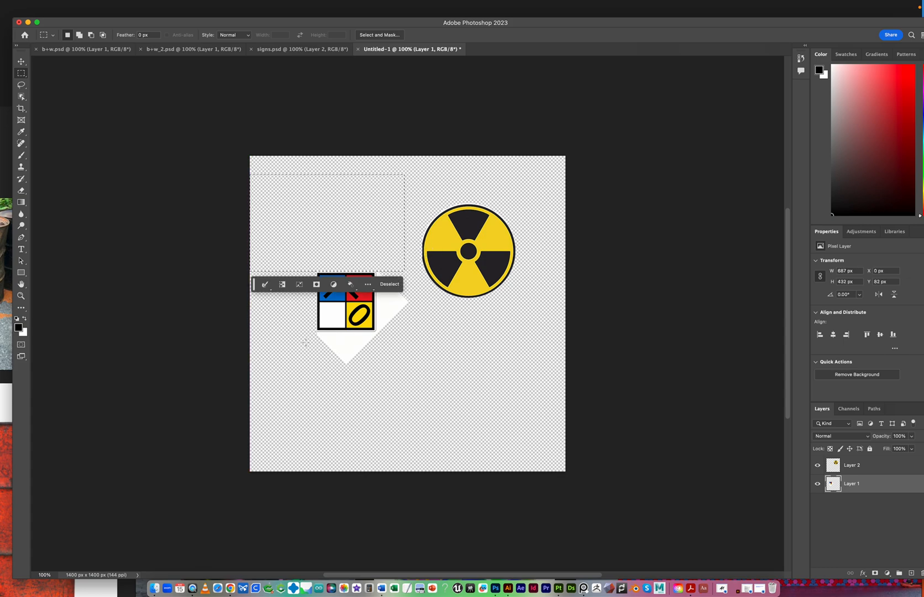
{"action": "left_click_drag", "start_coordinate": [301, 331], "coordinate": [441, 409]}
{"action": "left_click_drag", "start_coordinate": [375, 259], "coordinate": [441, 419]}
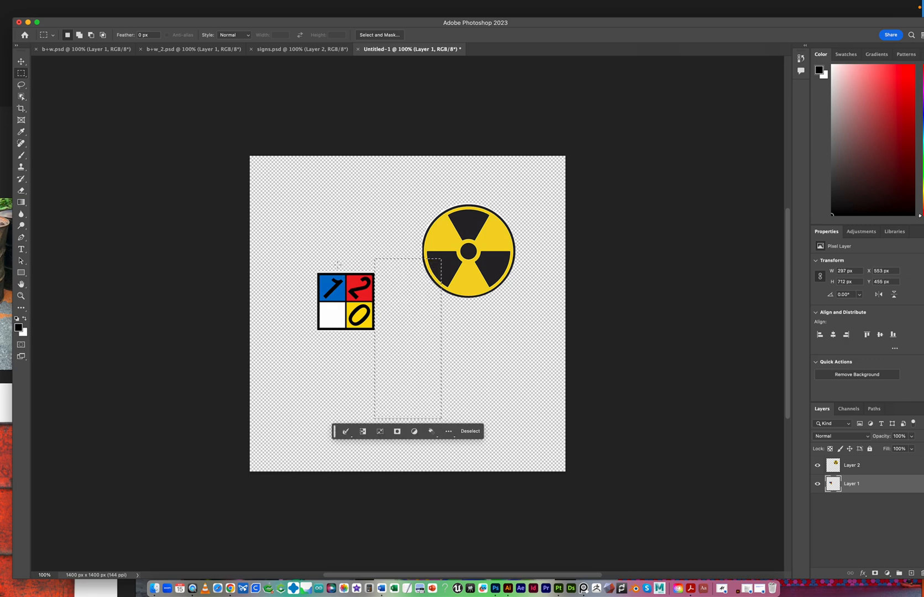
{"action": "left_click", "coordinate": [334, 117]}
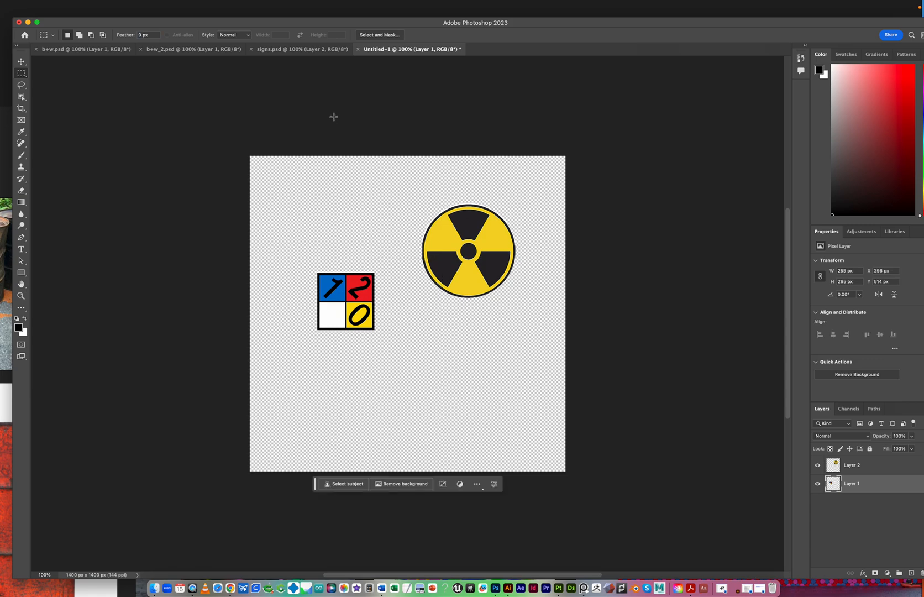
Rotate the trimmed hazard sign back into an upright diamond and move it to the canvas's upper-left area, at about X 84, Y 116 px
{"action": "key", "text": "super+t"}
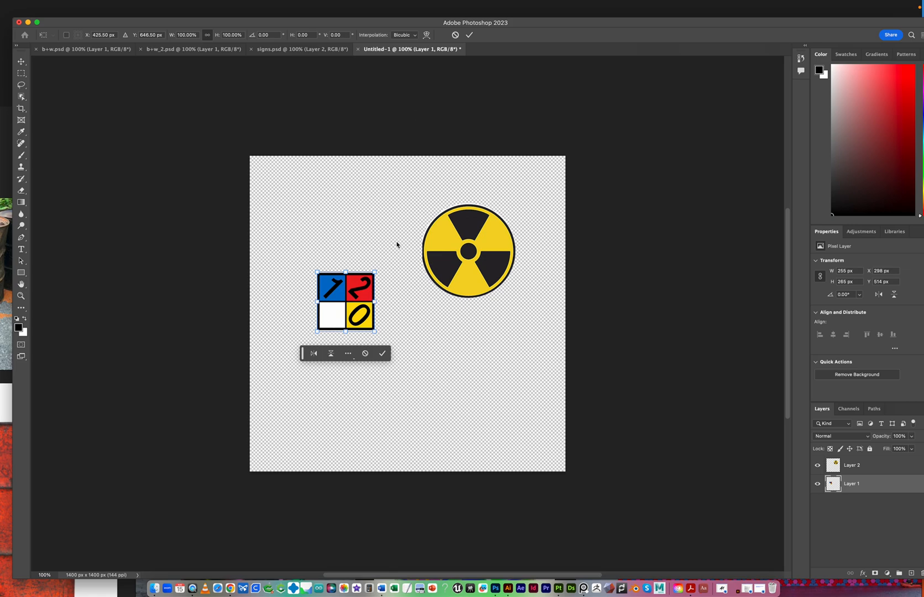
{"action": "left_click_drag", "start_coordinate": [388, 270], "coordinate": [354, 245]}
{"action": "left_click_drag", "start_coordinate": [350, 301], "coordinate": [317, 225]}
{"action": "key", "text": "Return"}
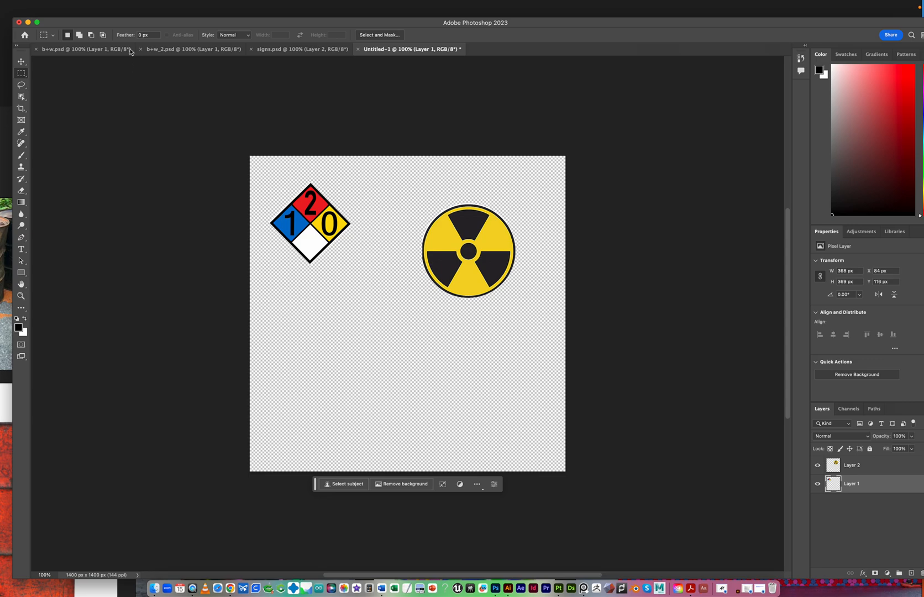
Save the document as signs_2.psd in the textures folder in Photoshop format with Maximize Compatibility enabled
{"action": "mouse_move", "coordinate": [59, 2]}
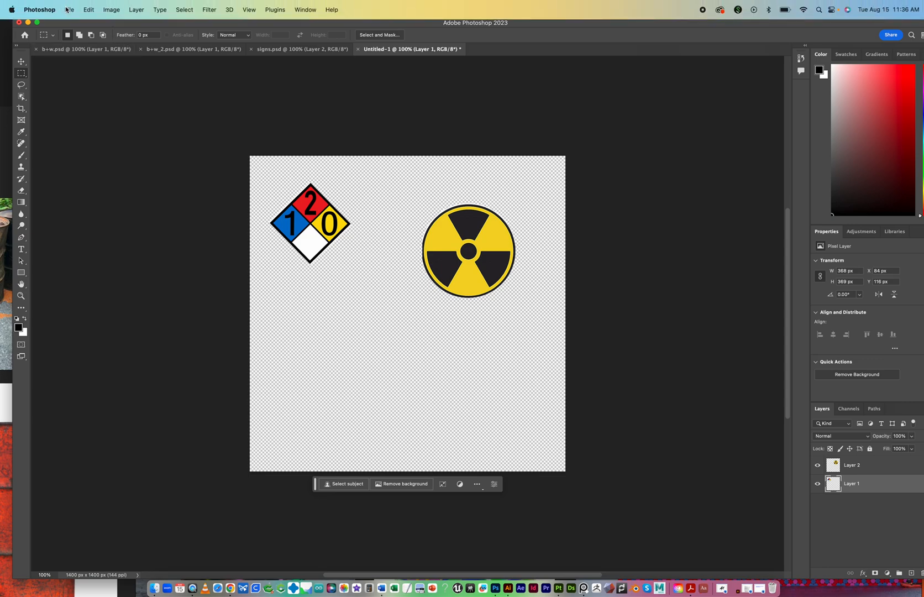
{"action": "left_click", "coordinate": [68, 9]}
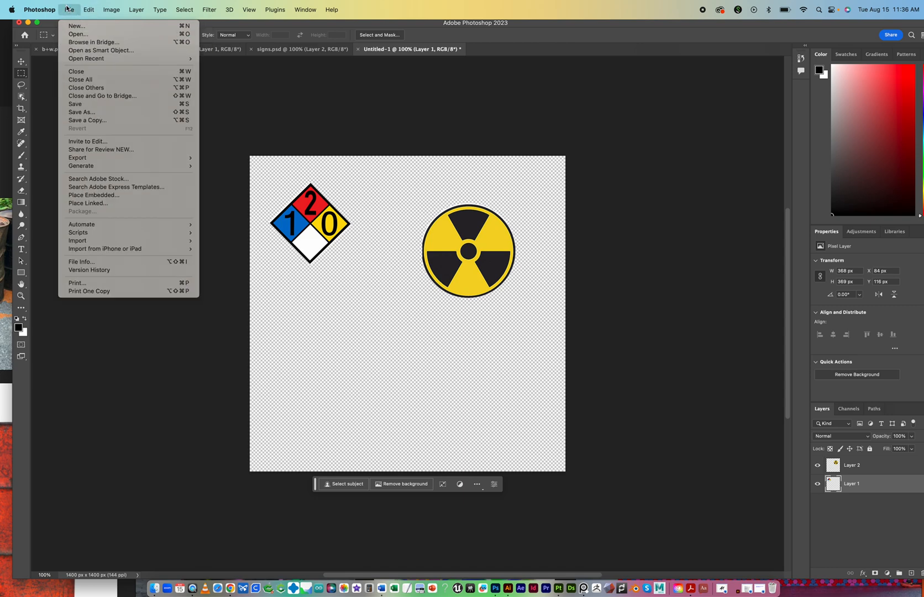
{"action": "left_click", "coordinate": [101, 107]}
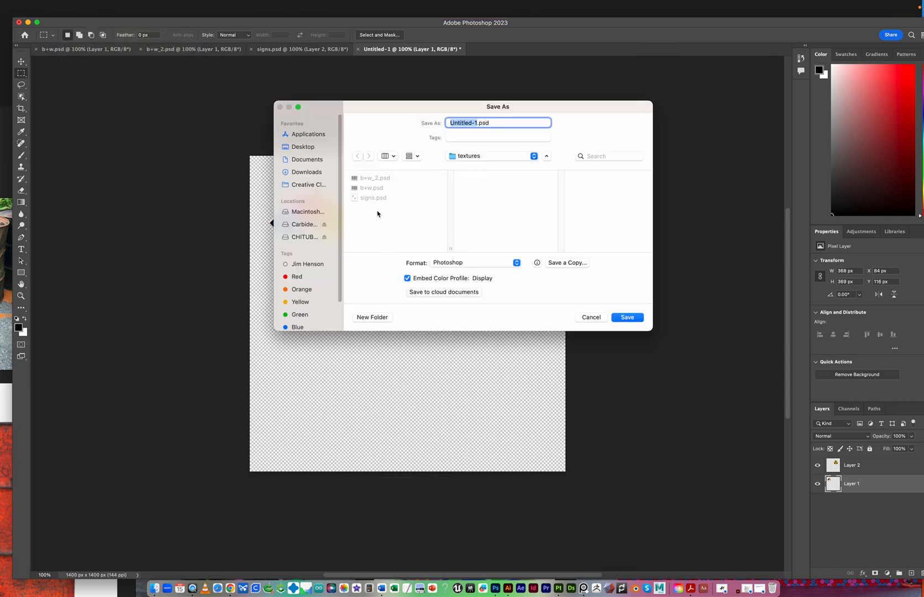
{"action": "left_click", "coordinate": [374, 197]}
{"action": "left_click", "coordinate": [464, 123]}
{"action": "type", "text": "_2"}
{"action": "left_click", "coordinate": [638, 321]}
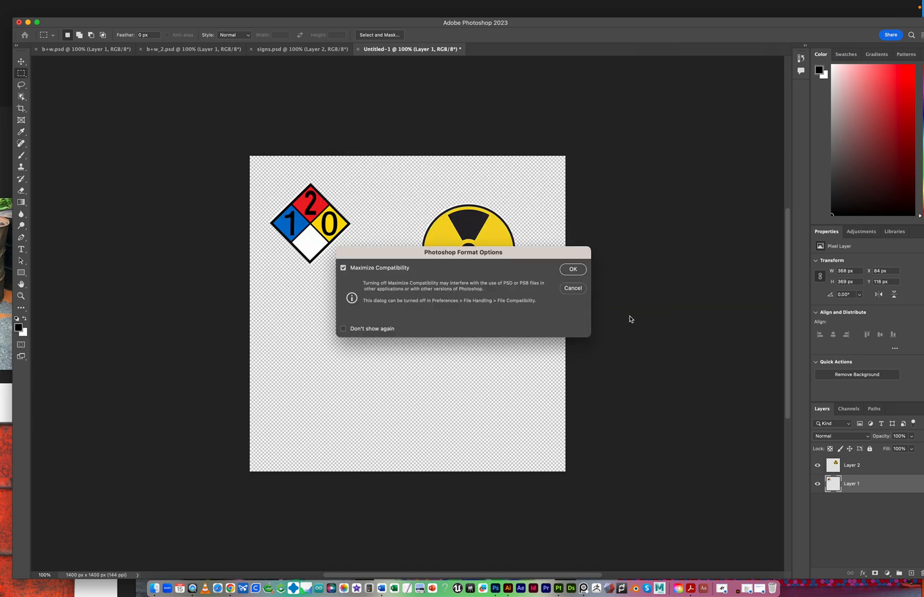
{"action": "left_click", "coordinate": [573, 269]}
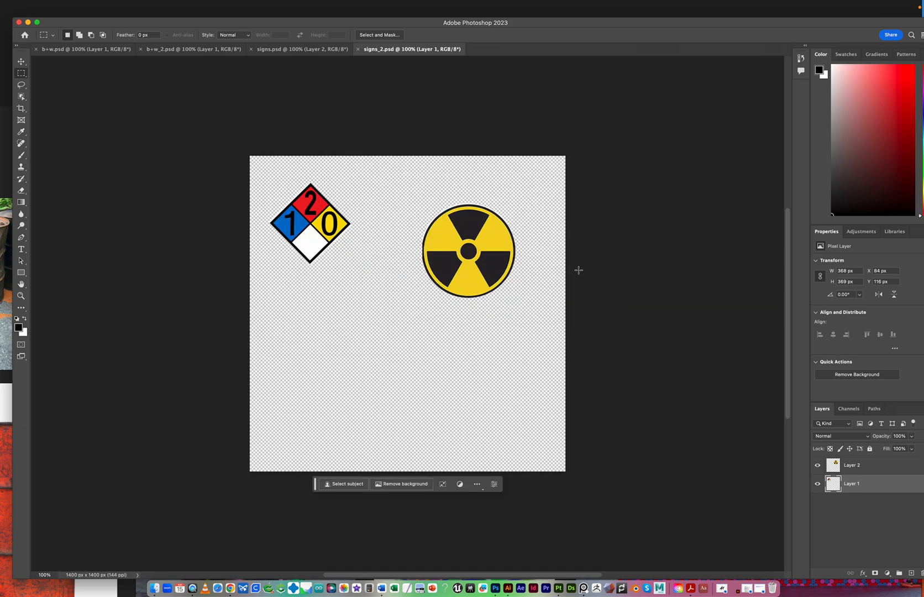
Switch to Substance 3D Painter and examine the oil drum's graffiti-covered side from several angles and under rotated lighting
{"action": "key", "text": "super+Tab"}
{"action": "key", "text": "super+Tab"}
{"action": "key", "text": "super+Tab"}
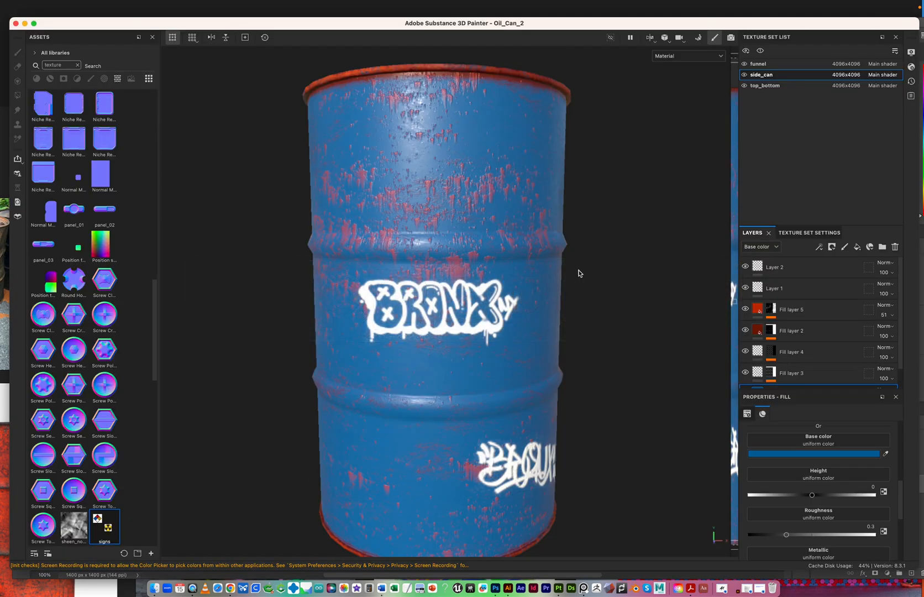
{"action": "right_click_drag", "start_coordinate": [603, 319], "coordinate": [454, 301], "text": "alt"}
{"action": "left_click_drag", "start_coordinate": [453, 301], "coordinate": [342, 303], "text": "alt"}
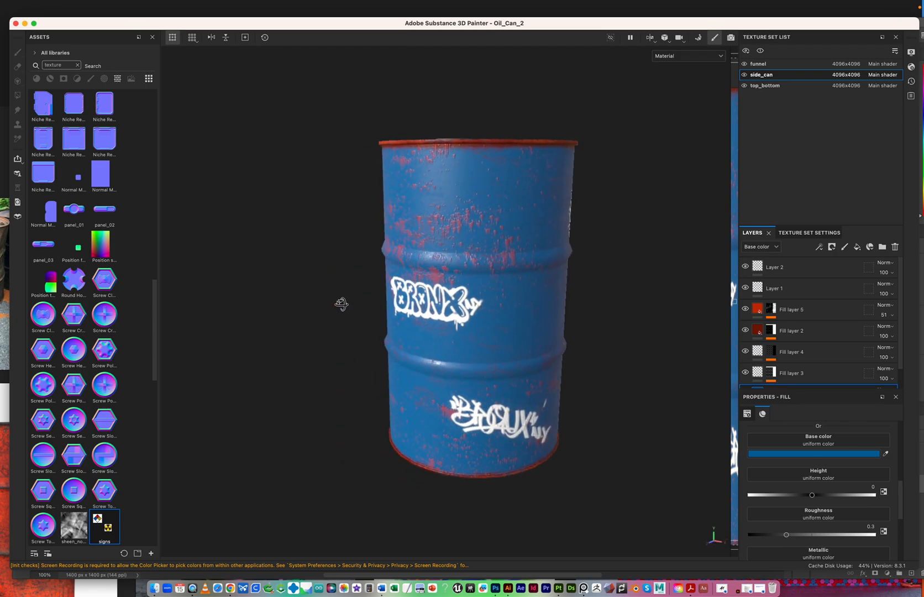
{"action": "scroll", "coordinate": [513, 287], "scroll_direction": "up", "scroll_amount": 3}
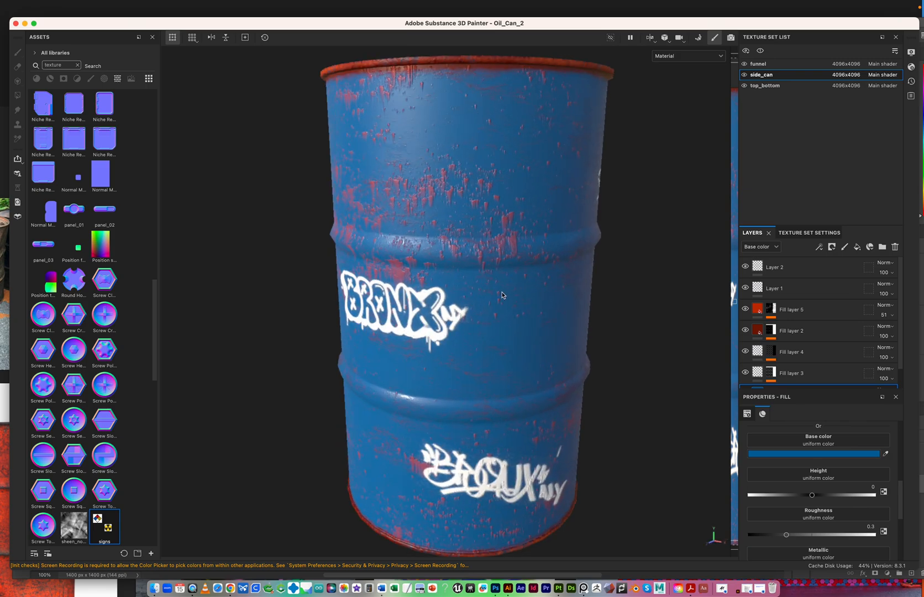
{"action": "left_click_drag", "start_coordinate": [528, 284], "coordinate": [500, 280], "text": "alt"}
{"action": "scroll", "coordinate": [508, 286], "scroll_direction": "down", "scroll_amount": 5}
{"action": "right_click_drag", "start_coordinate": [520, 259], "coordinate": [454, 253], "text": "shift"}
{"action": "left_click_drag", "start_coordinate": [453, 261], "coordinate": [410, 217], "text": "alt"}
{"action": "right_click_drag", "start_coordinate": [410, 216], "coordinate": [588, 263], "text": "alt"}
{"action": "middle_click_drag", "start_coordinate": [527, 243], "coordinate": [369, 243], "text": "alt"}
{"action": "mouse_move", "coordinate": [417, 263]}
{"action": "left_mouse_down", "text": "alt"}
{"action": "mouse_move", "coordinate": [385, 238]}
{"action": "mouse_move", "coordinate": [402, 262]}
{"action": "left_mouse_up", "text": "alt"}
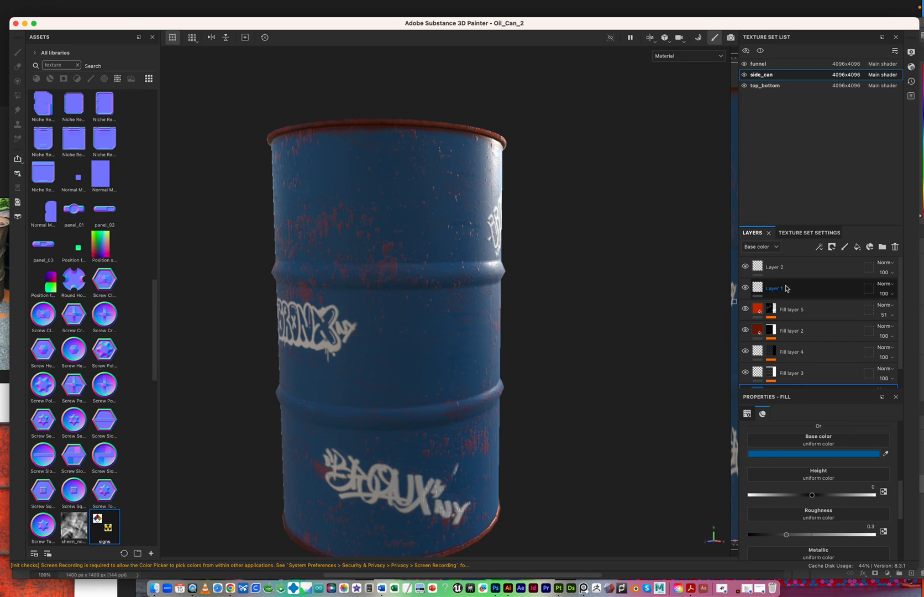
Add a new paint layer above Layer 2 in the side_can texture set
{"action": "left_click", "coordinate": [800, 268]}
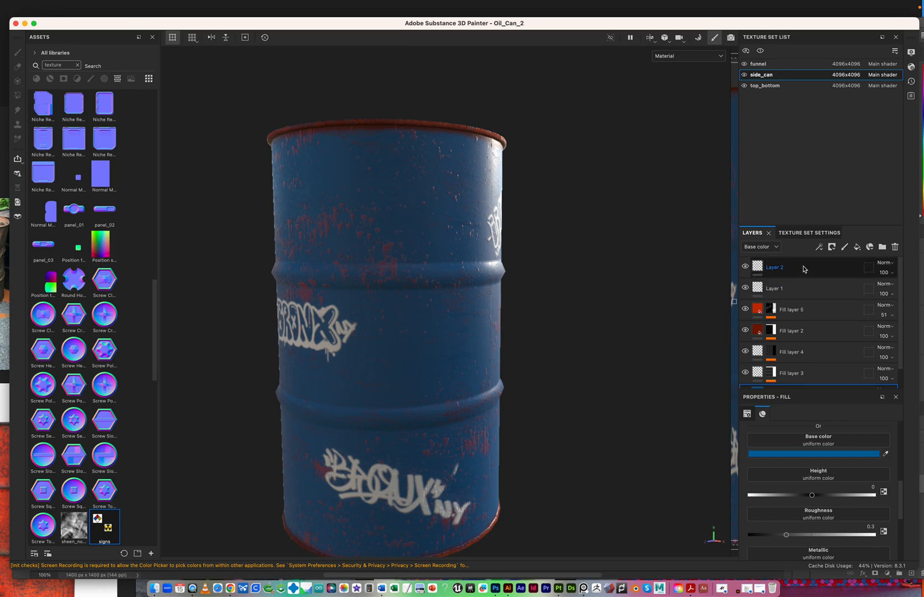
{"action": "left_click", "coordinate": [844, 248]}
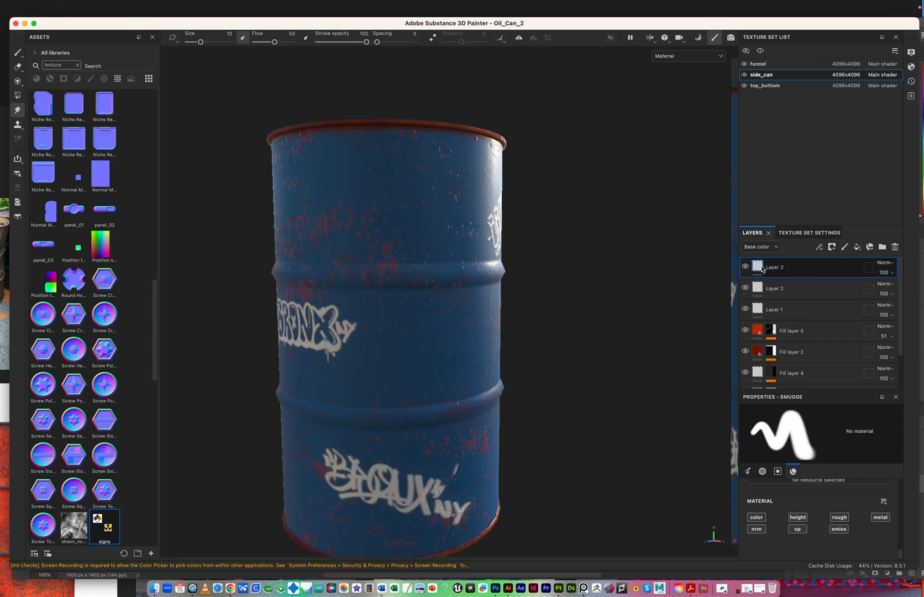
{"action": "mouse_move", "coordinate": [760, 268]}
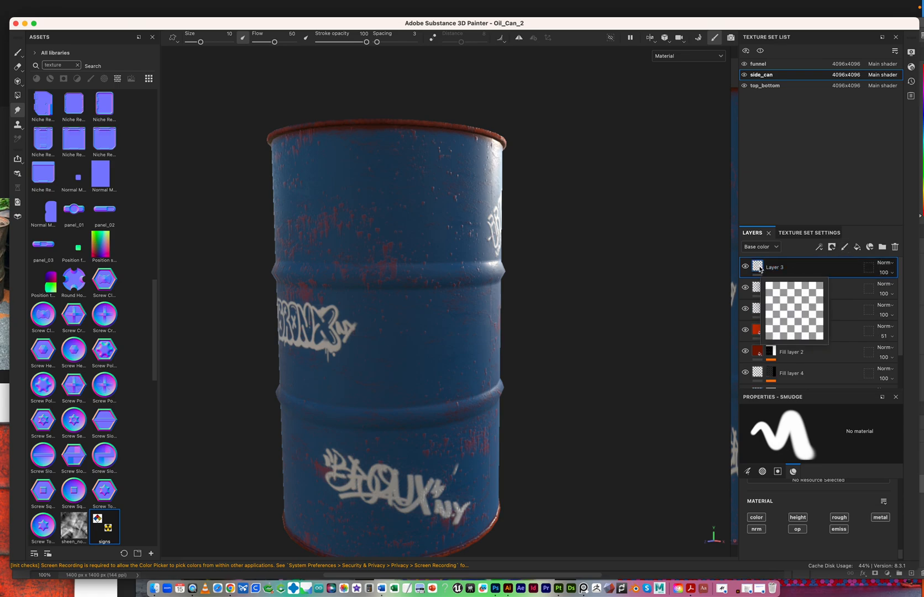
Switch to the Paint tool and remove the b+w graffiti stencil from its settings
{"action": "left_click", "coordinate": [18, 53]}
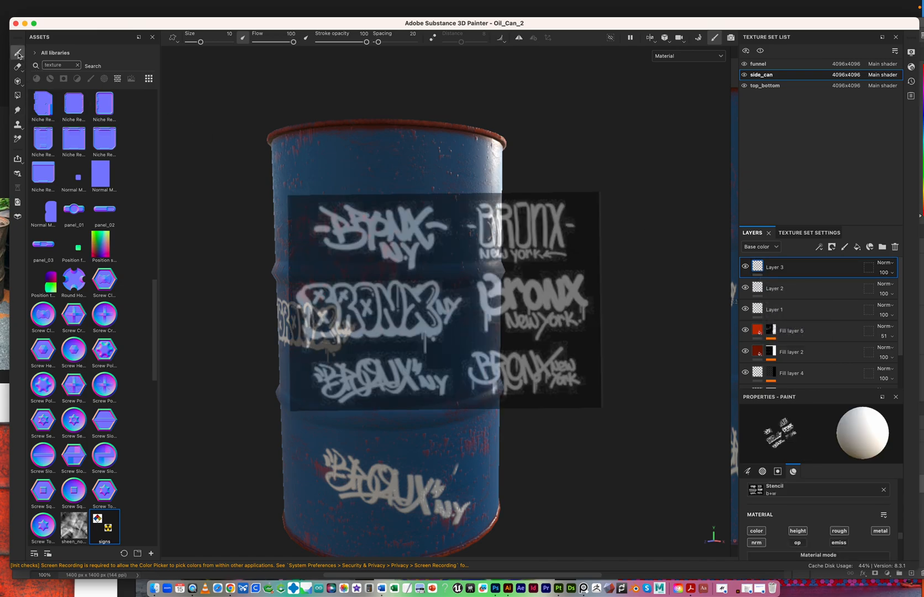
{"action": "scroll", "coordinate": [807, 497], "scroll_direction": "down", "scroll_amount": 3}
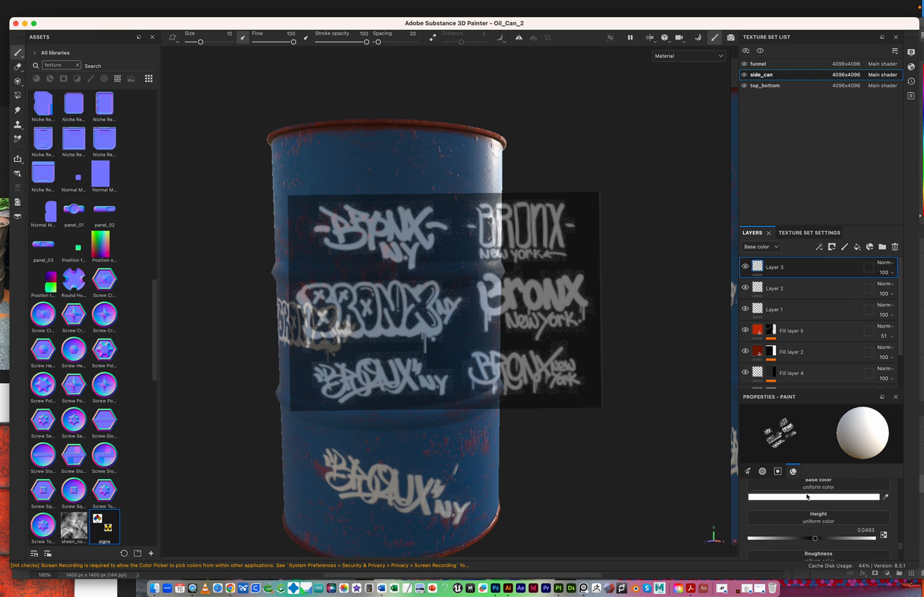
{"action": "scroll", "coordinate": [807, 497], "scroll_direction": "down", "scroll_amount": 3}
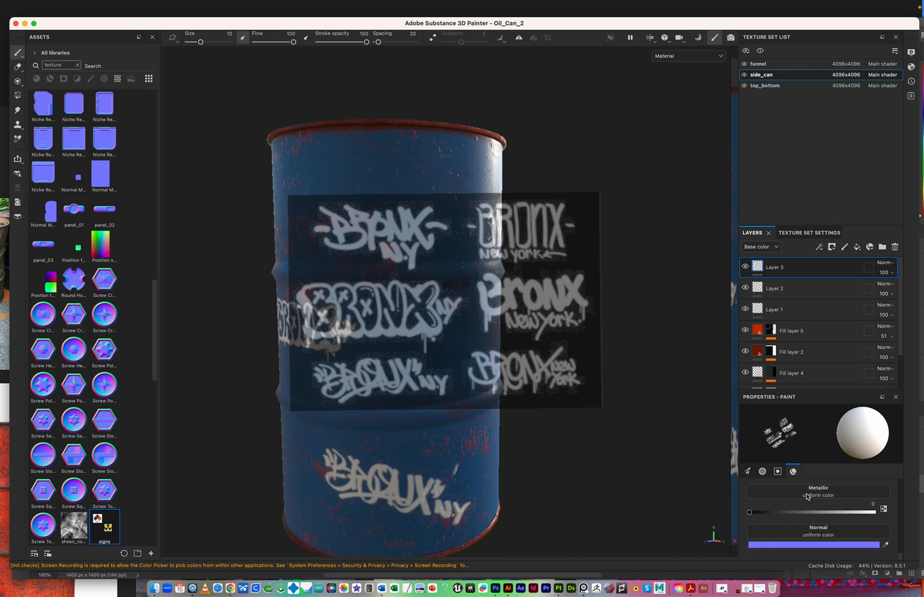
{"action": "scroll", "coordinate": [807, 495], "scroll_direction": "up", "scroll_amount": 6}
{"action": "scroll", "coordinate": [805, 498], "scroll_direction": "down", "scroll_amount": 1}
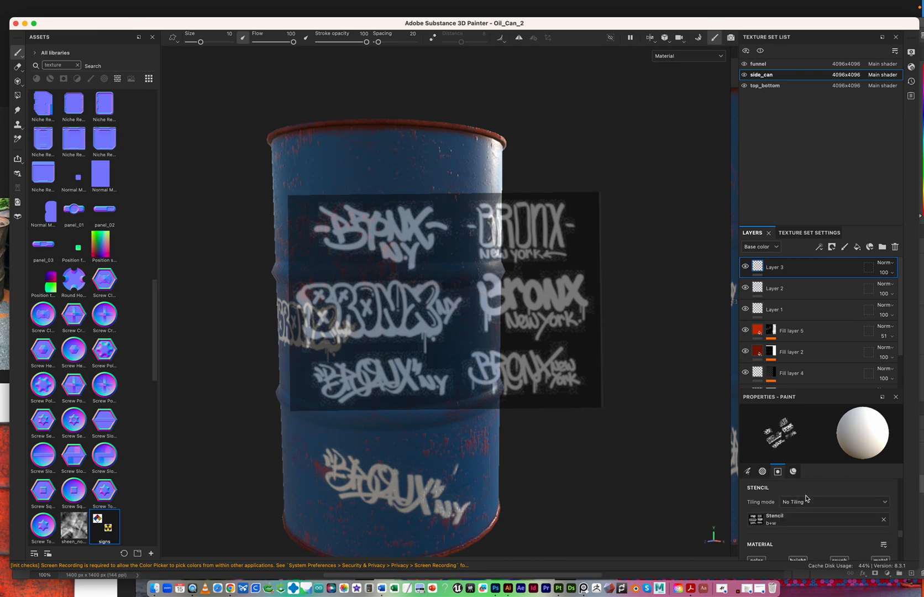
{"action": "left_click", "coordinate": [884, 519]}
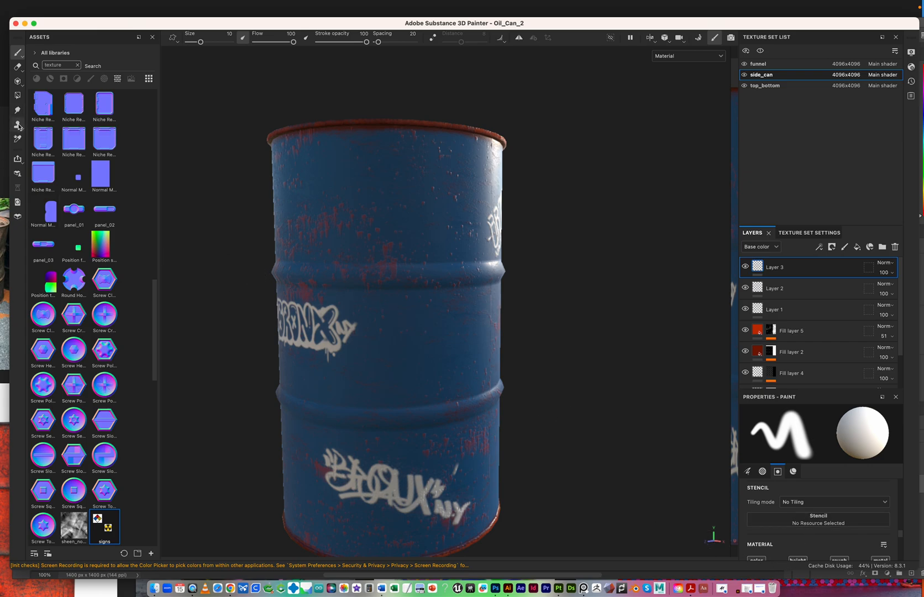
Switch to the Projection tool and clear the old signs image from its base color
{"action": "left_click", "coordinate": [17, 82]}
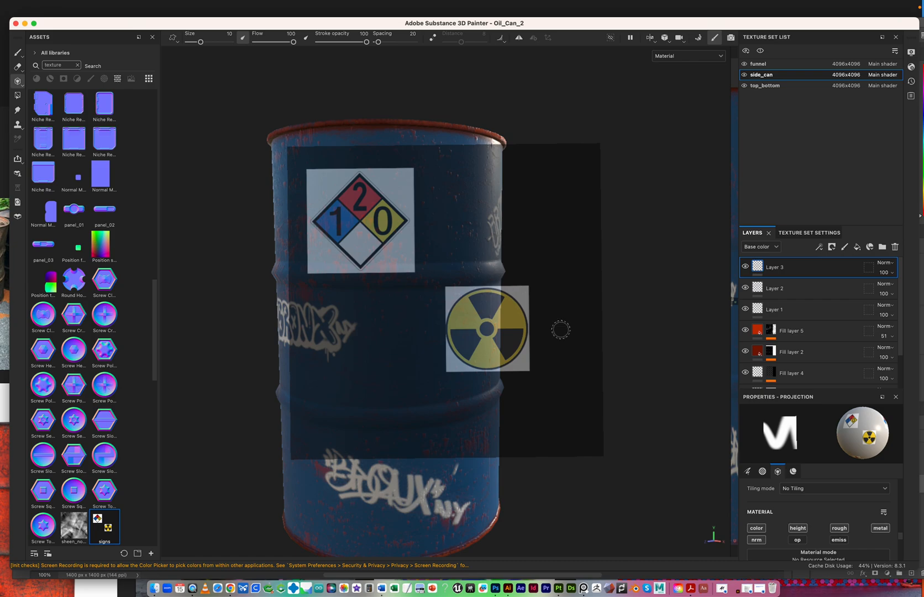
{"action": "left_click", "coordinate": [793, 471]}
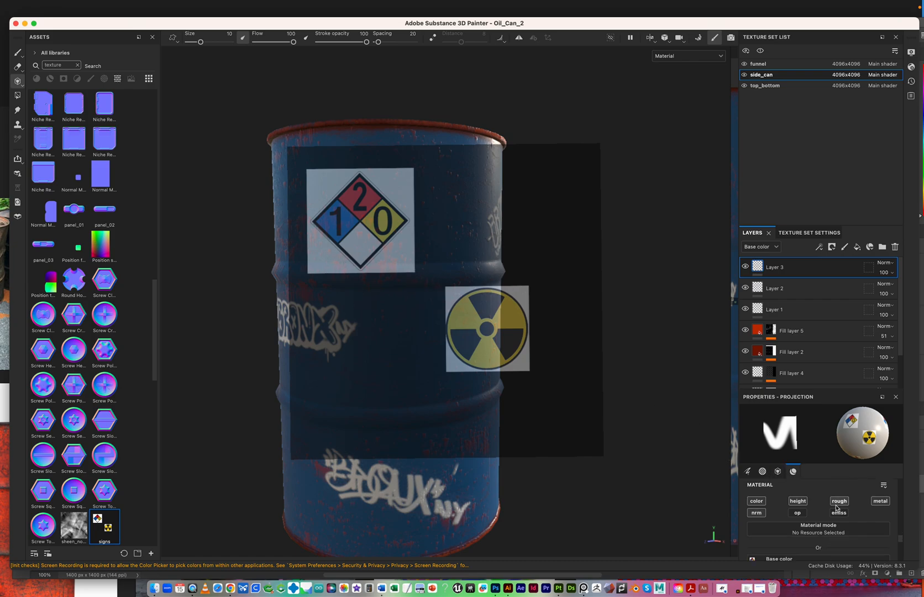
{"action": "scroll", "coordinate": [853, 512], "scroll_direction": "down", "scroll_amount": 8}
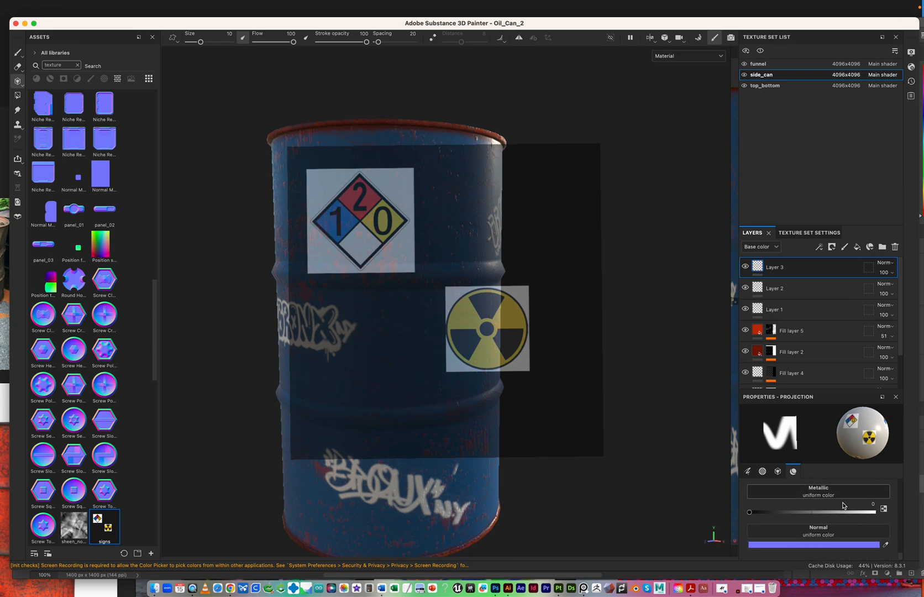
{"action": "scroll", "coordinate": [842, 504], "scroll_direction": "up", "scroll_amount": 5}
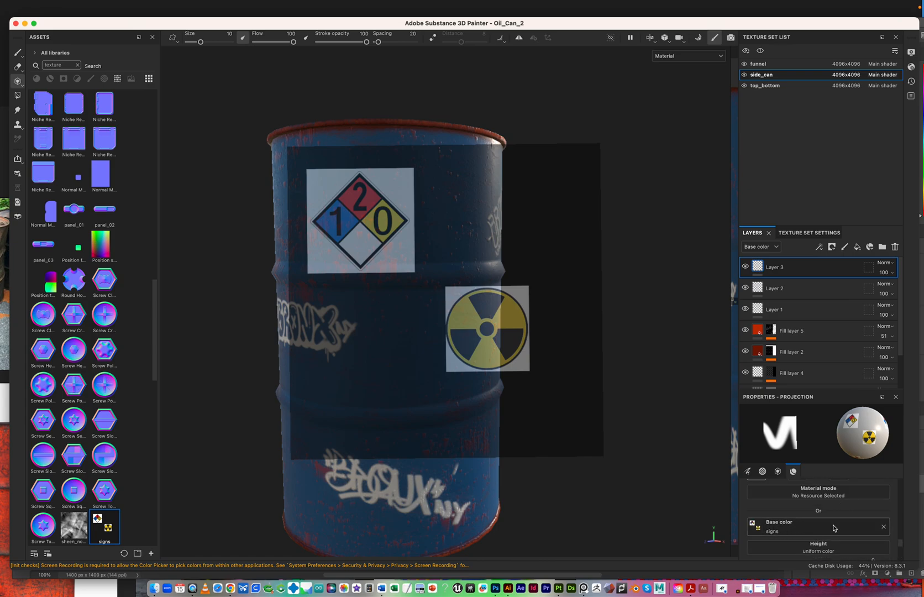
{"action": "left_click", "coordinate": [883, 526]}
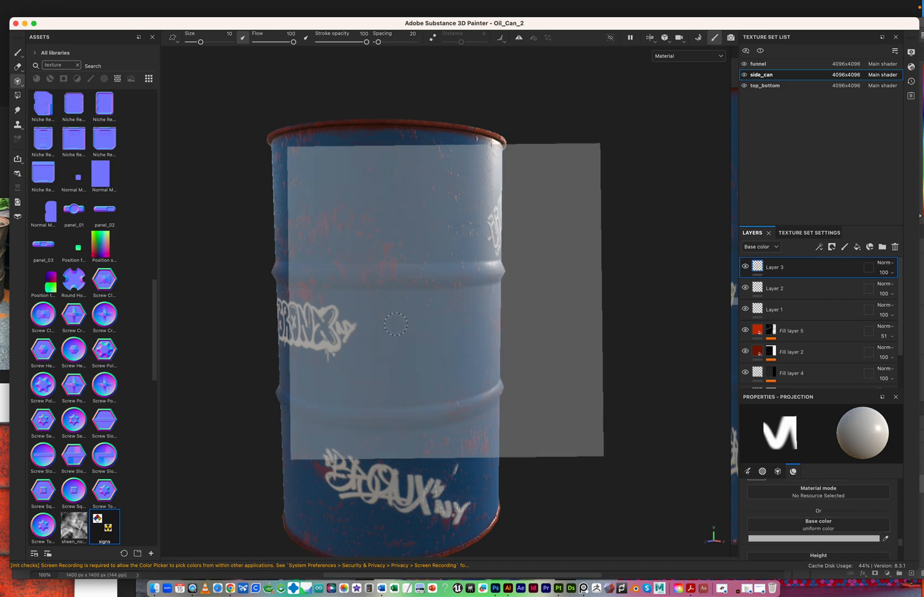
Import signs_2.psd from the textures folder as a texture into the current session
{"action": "mouse_move", "coordinate": [71, 2]}
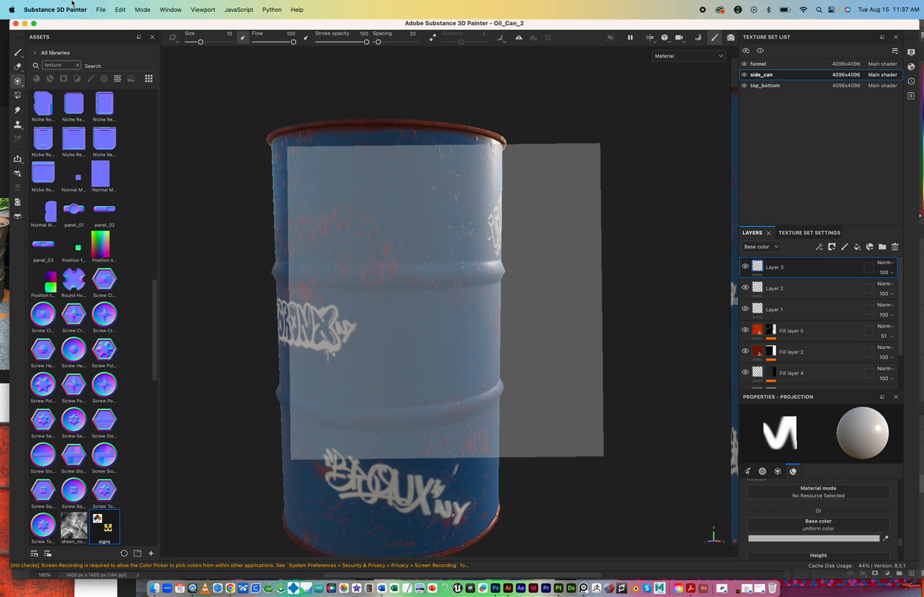
{"action": "left_click", "coordinate": [98, 10]}
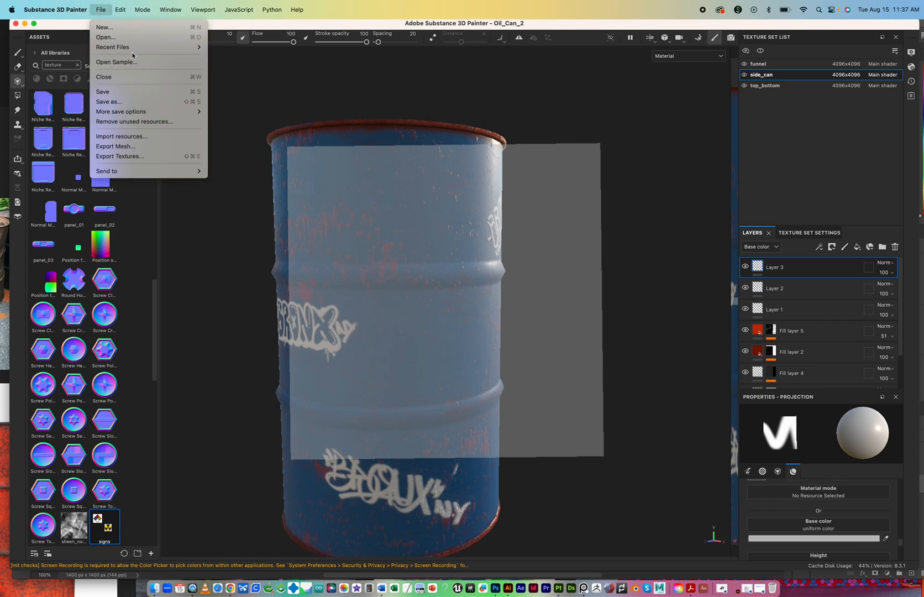
{"action": "left_click", "coordinate": [146, 137]}
{"action": "left_click", "coordinate": [501, 173]}
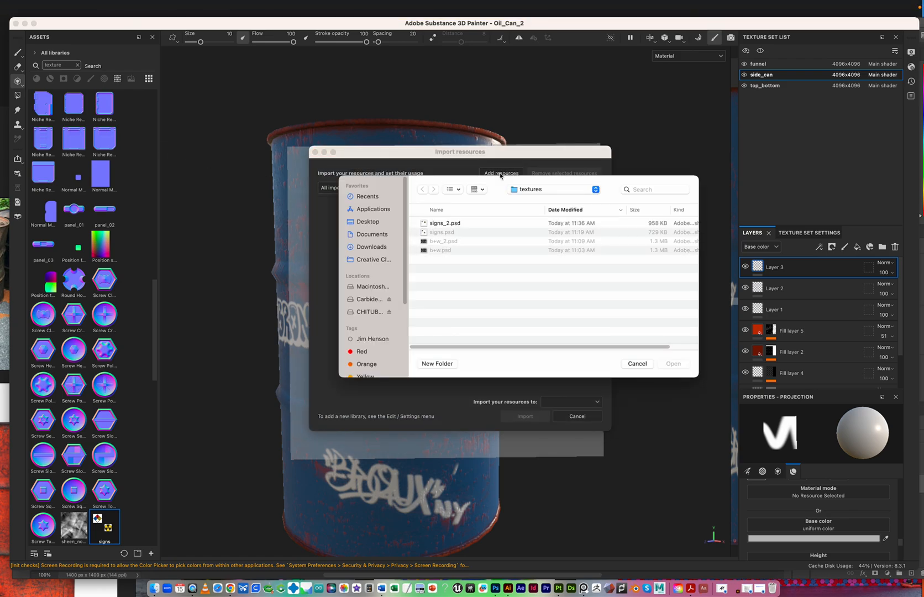
{"action": "left_click", "coordinate": [470, 225]}
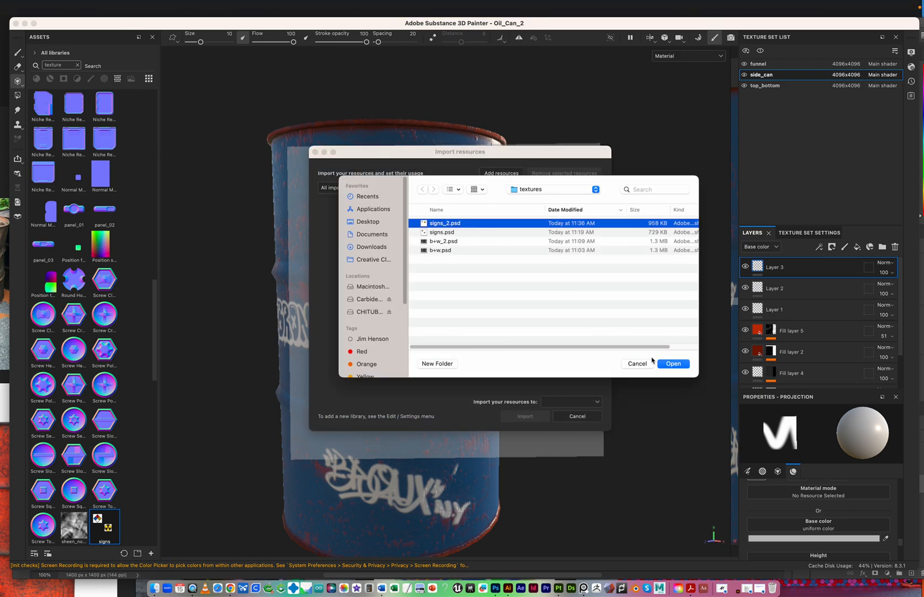
{"action": "left_click", "coordinate": [674, 364]}
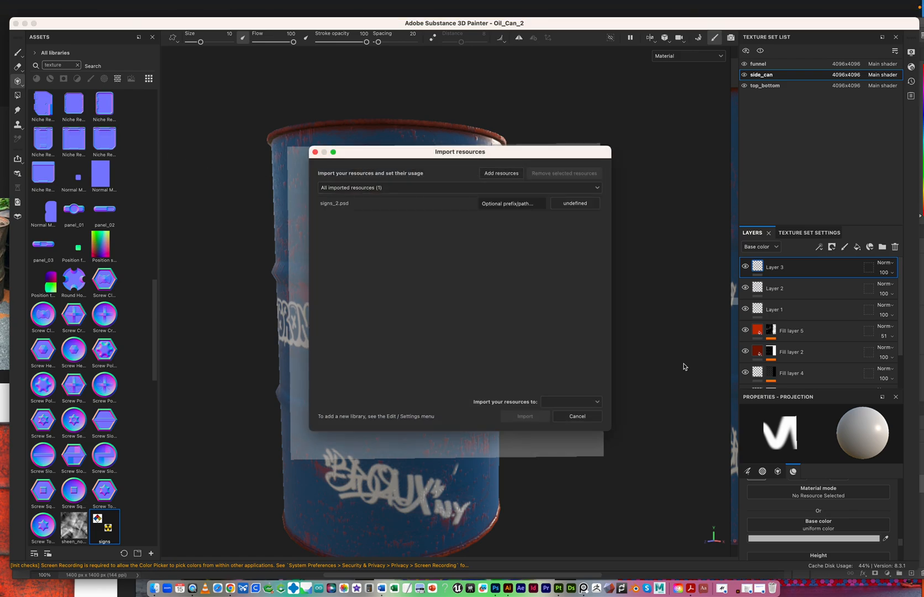
{"action": "left_click", "coordinate": [559, 204]}
{"action": "left_click", "coordinate": [590, 240]}
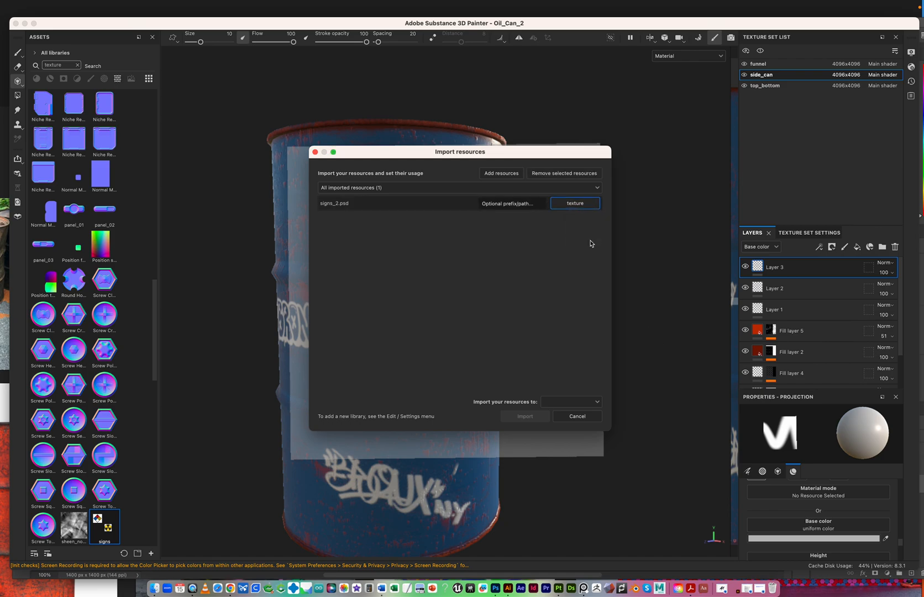
{"action": "left_click", "coordinate": [587, 403]}
{"action": "left_click", "coordinate": [561, 414]}
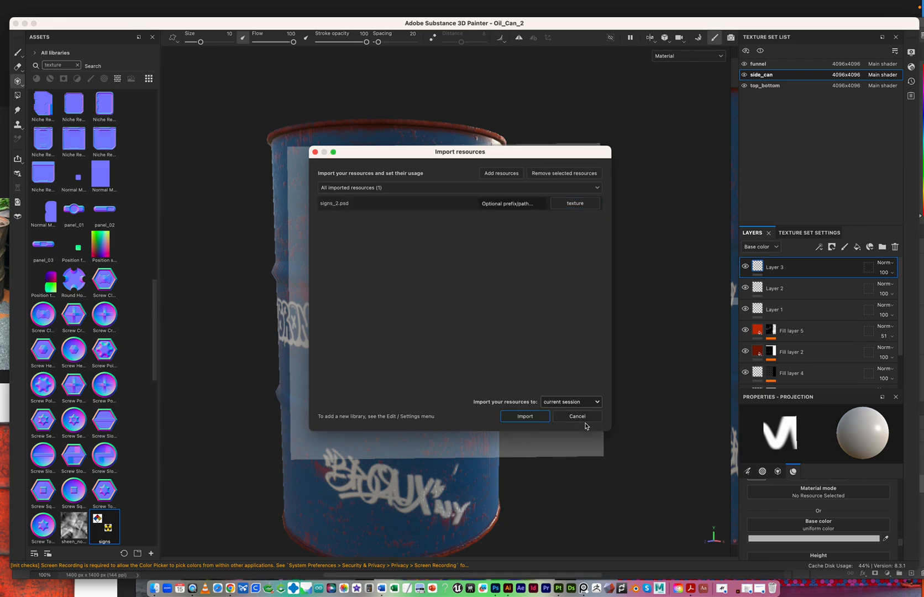
{"action": "left_click", "coordinate": [527, 415]}
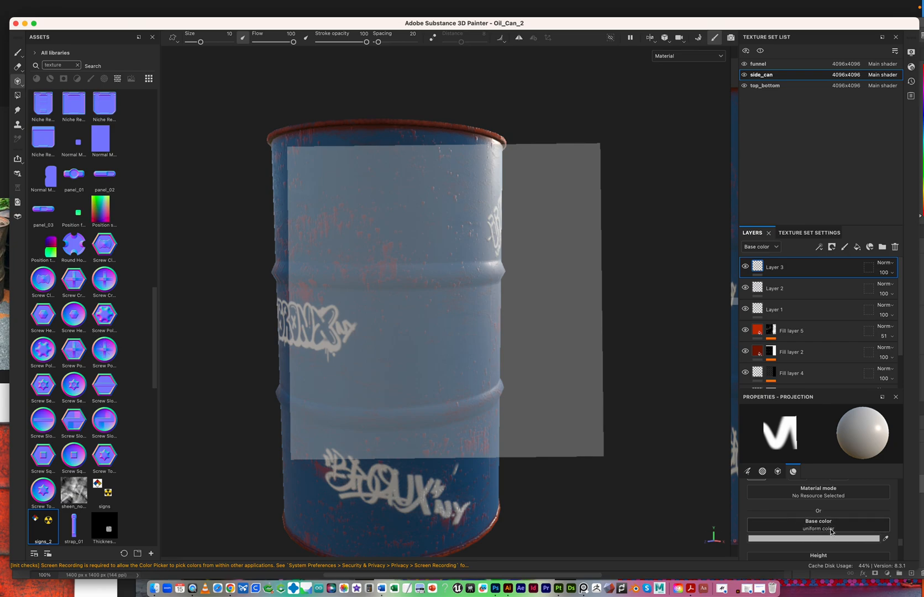
Assign the signs_2 texture as the projection's base color
{"action": "scroll", "coordinate": [894, 512], "scroll_direction": "down", "scroll_amount": 2}
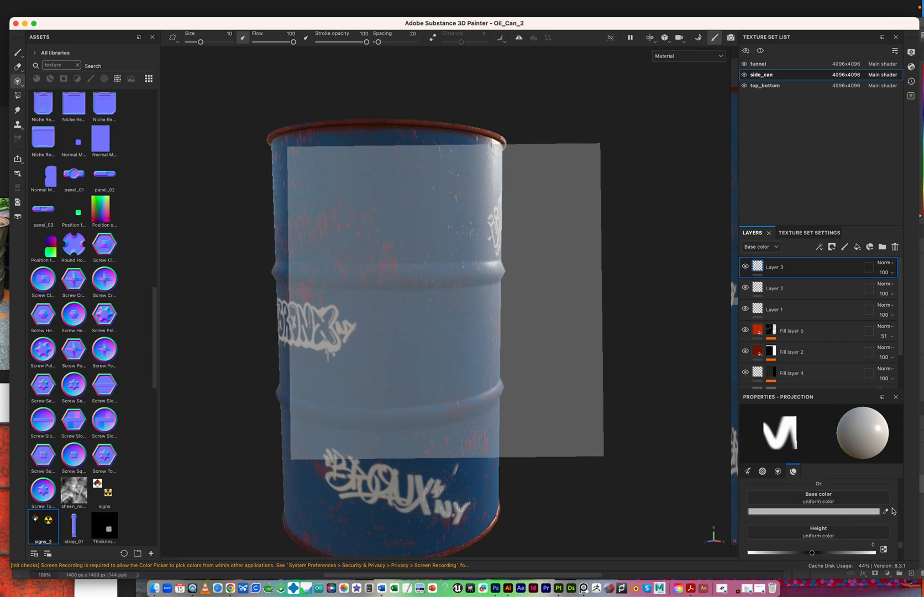
{"action": "scroll", "coordinate": [893, 511], "scroll_direction": "down", "scroll_amount": 3}
{"action": "scroll", "coordinate": [891, 510], "scroll_direction": "down", "scroll_amount": 3}
{"action": "scroll", "coordinate": [888, 507], "scroll_direction": "up", "scroll_amount": 6}
{"action": "scroll", "coordinate": [888, 509], "scroll_direction": "up", "scroll_amount": 2}
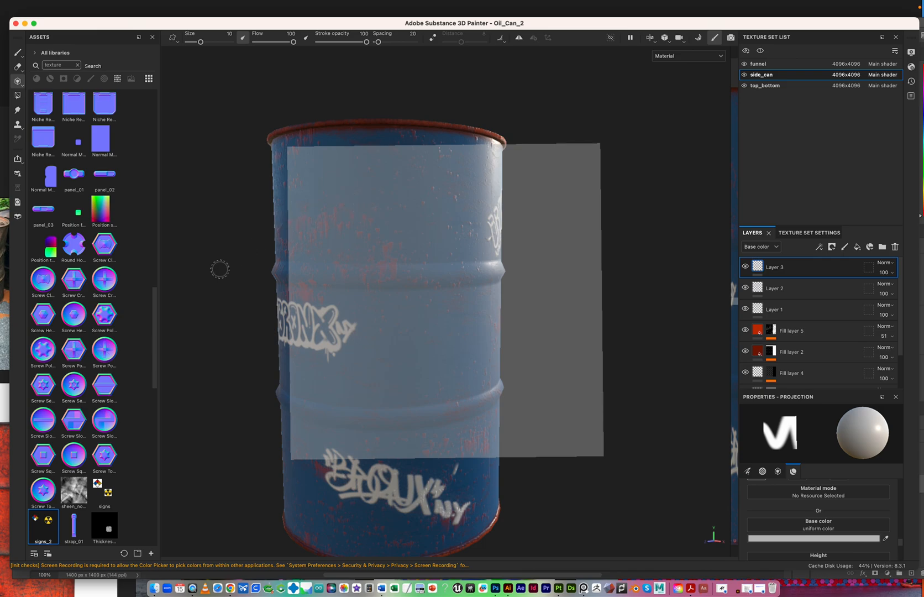
{"action": "left_click_drag", "start_coordinate": [44, 523], "coordinate": [785, 529]}
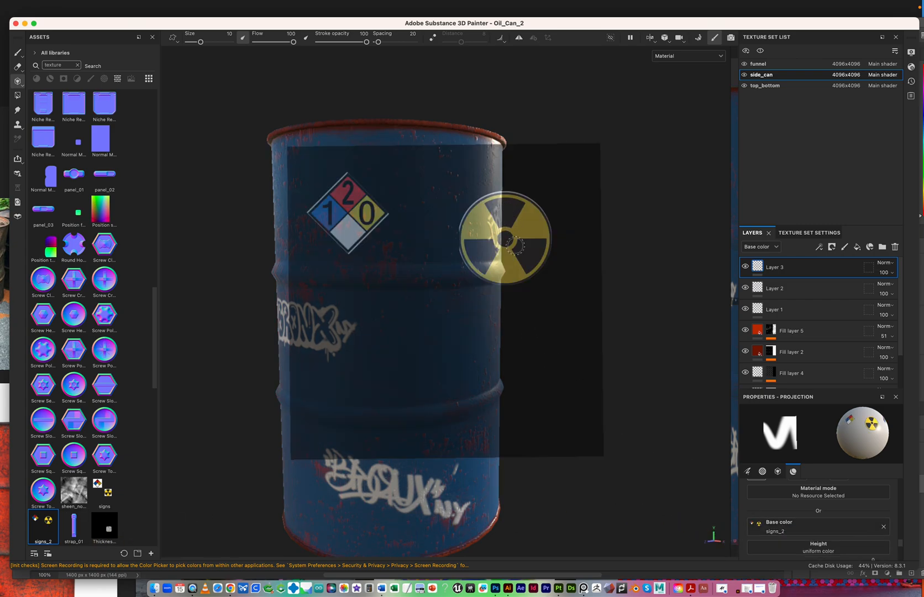
Align the radioactive sign with the drum's upper section above the Bronx graffiti and project-paint it onto Layer 3
{"action": "key", "text": "s"}
{"action": "right_click_drag", "start_coordinate": [533, 254], "coordinate": [484, 244]}
{"action": "middle_click_drag", "start_coordinate": [484, 244], "coordinate": [525, 252]}
{"action": "middle_click_drag", "start_coordinate": [573, 283], "coordinate": [569, 304], "text": "alt"}
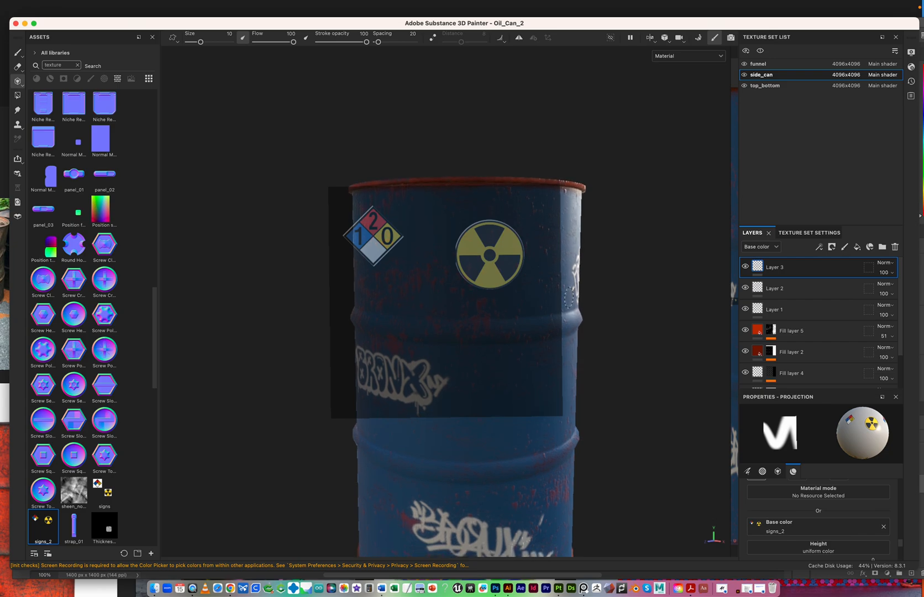
{"action": "scroll", "coordinate": [537, 245], "scroll_direction": "up", "scroll_amount": 5}
{"action": "scroll", "coordinate": [536, 246], "scroll_direction": "down", "scroll_amount": 2}
{"action": "scroll", "coordinate": [536, 245], "scroll_direction": "down", "scroll_amount": 2}
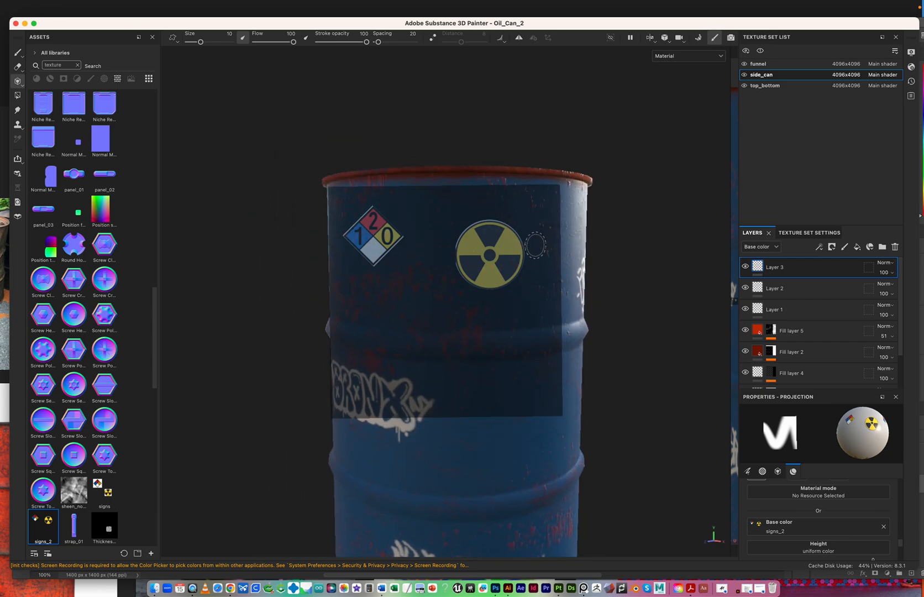
{"action": "mouse_move", "coordinate": [494, 225]}
{"action": "left_mouse_down"}
{"action": "mouse_move", "coordinate": [480, 225]}
{"action": "mouse_move", "coordinate": [478, 243]}
{"action": "mouse_move", "coordinate": [519, 260]}
{"action": "mouse_move", "coordinate": [459, 251]}
{"action": "mouse_move", "coordinate": [475, 243]}
{"action": "mouse_move", "coordinate": [518, 253]}
{"action": "mouse_move", "coordinate": [488, 276]}
{"action": "mouse_move", "coordinate": [467, 271]}
{"action": "left_mouse_up"}
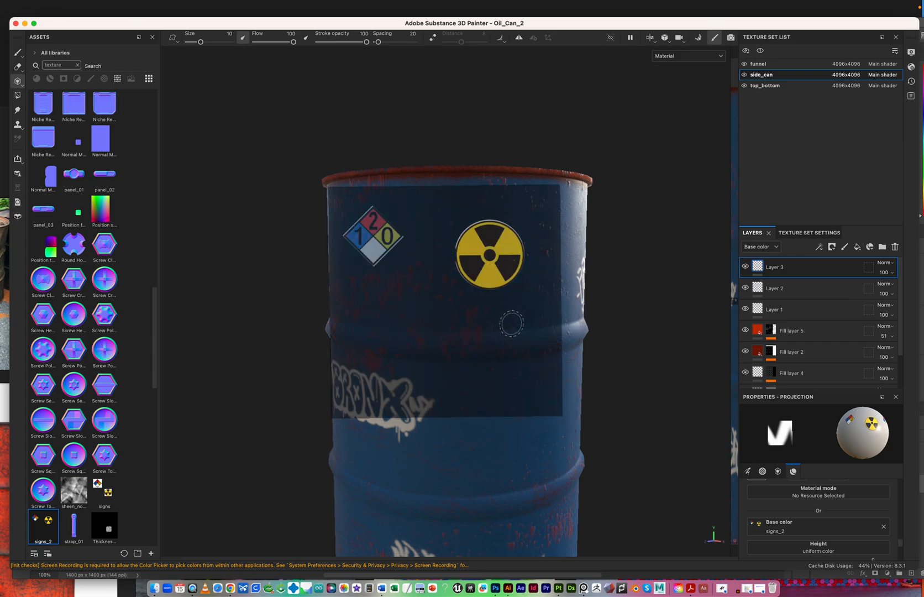
Turn the drum to an adjacent side and project-paint the hazard diamond onto its upper section
{"action": "mouse_move", "coordinate": [440, 371]}
{"action": "left_mouse_down", "text": "alt"}
{"action": "mouse_move", "coordinate": [466, 383]}
{"action": "mouse_move", "coordinate": [549, 376]}
{"action": "mouse_move", "coordinate": [418, 364]}
{"action": "mouse_move", "coordinate": [521, 326]}
{"action": "mouse_move", "coordinate": [480, 333]}
{"action": "left_mouse_up", "text": "alt"}
{"action": "right_click_drag", "start_coordinate": [231, 280], "coordinate": [175, 268], "text": "alt"}
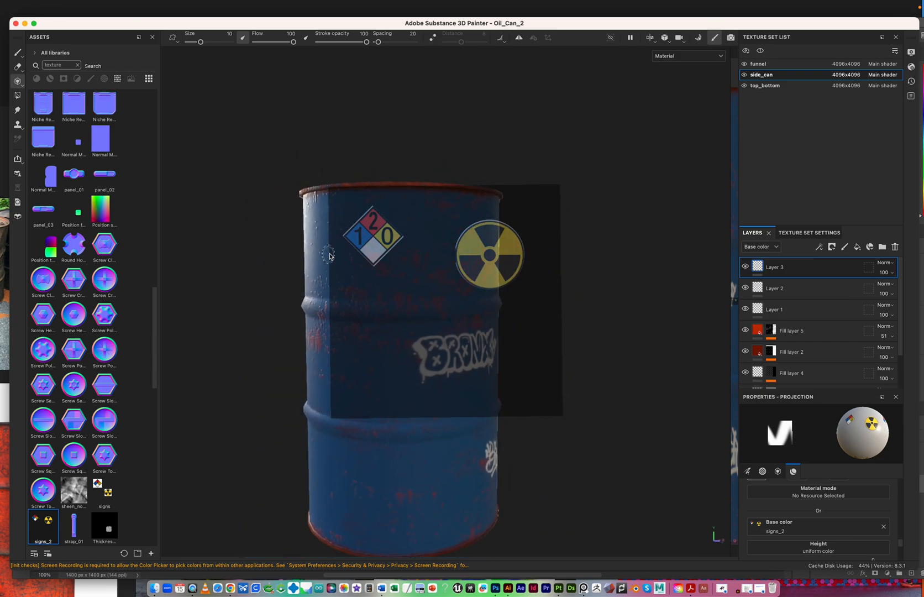
{"action": "left_click_drag", "start_coordinate": [367, 212], "coordinate": [403, 247]}
{"action": "left_click_drag", "start_coordinate": [345, 227], "coordinate": [380, 258]}
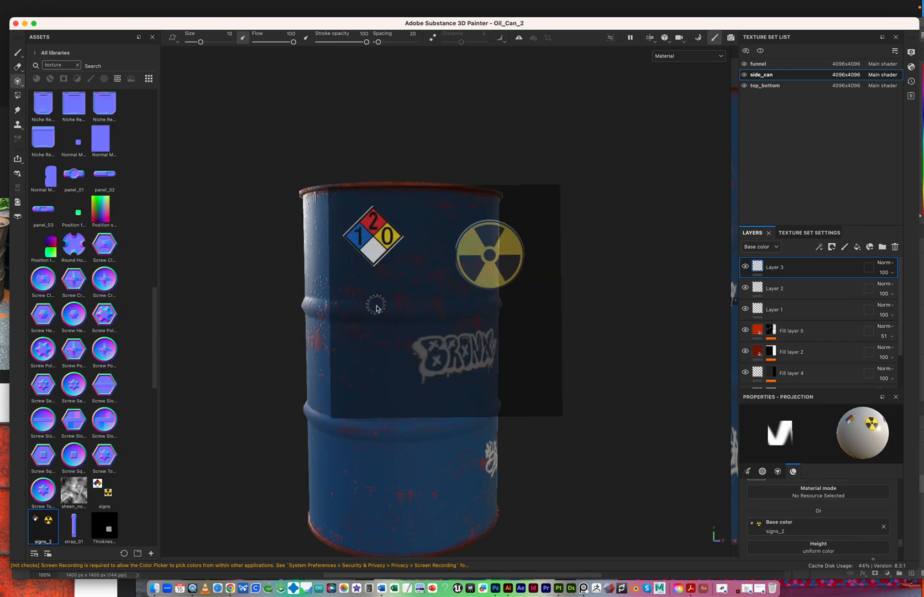
Project-paint a second hazard diamond near the drum's bottom edge, below the first one, and return to the Paint tool
{"action": "middle_click_drag", "start_coordinate": [378, 334], "coordinate": [385, 97]}
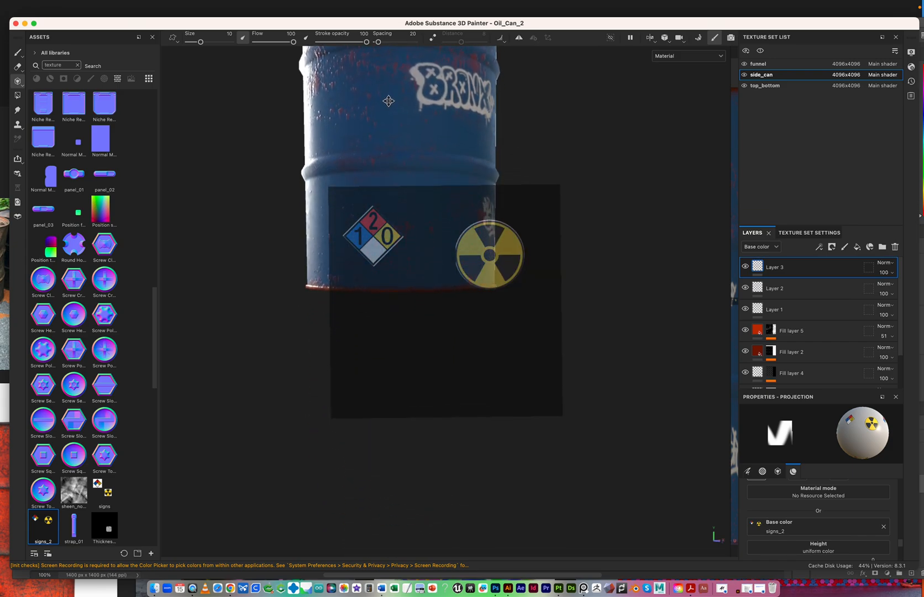
{"action": "mouse_move", "coordinate": [378, 211]}
{"action": "left_mouse_down"}
{"action": "mouse_move", "coordinate": [348, 233]}
{"action": "mouse_move", "coordinate": [390, 225]}
{"action": "mouse_move", "coordinate": [370, 270]}
{"action": "mouse_move", "coordinate": [369, 226]}
{"action": "left_mouse_up"}
{"action": "mouse_move", "coordinate": [310, 226]}
{"action": "left_mouse_down"}
{"action": "mouse_move", "coordinate": [371, 221]}
{"action": "mouse_move", "coordinate": [378, 257]}
{"action": "left_mouse_up"}
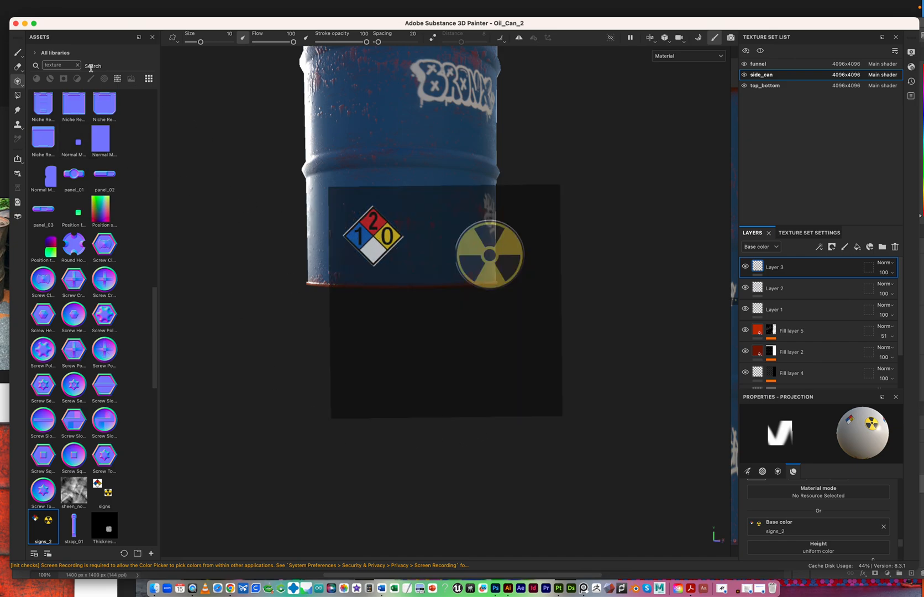
{"action": "left_click", "coordinate": [19, 52]}
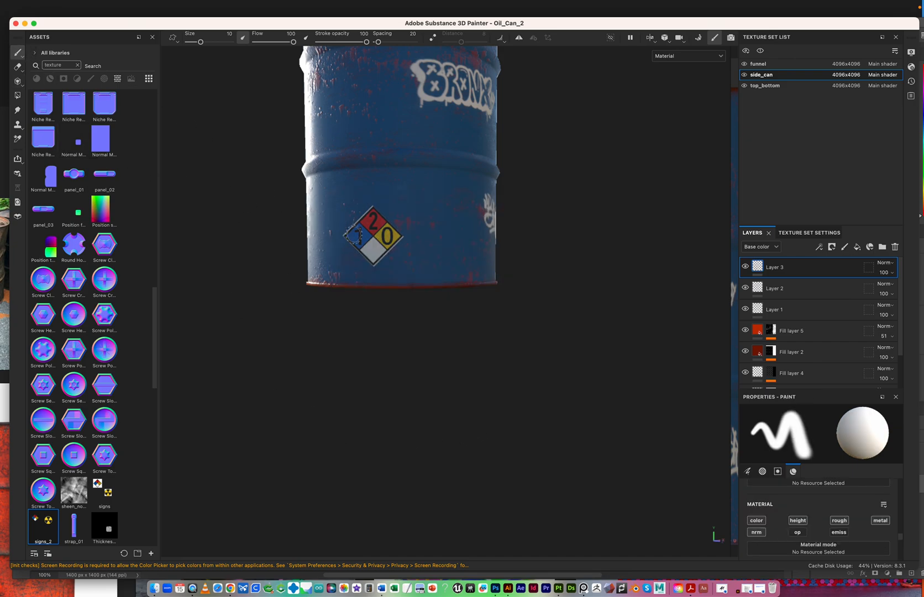
Review the applied signs around the drum and move Layer 3 in the stack to between Layer 2 and Layer 1
{"action": "mouse_move", "coordinate": [610, 409]}
{"action": "right_mouse_down", "text": "alt"}
{"action": "mouse_move", "coordinate": [488, 379]}
{"action": "mouse_move", "coordinate": [445, 264]}
{"action": "right_mouse_up", "text": "alt"}
{"action": "middle_click_drag", "start_coordinate": [445, 264], "coordinate": [462, 415], "text": "alt"}
{"action": "left_click_drag", "start_coordinate": [462, 415], "coordinate": [373, 318], "text": "alt"}
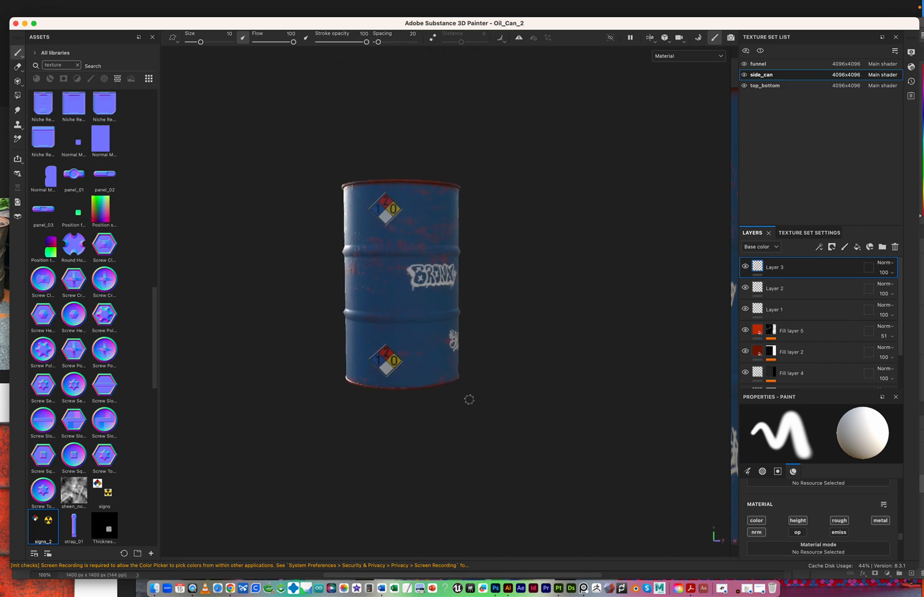
{"action": "middle_click_drag", "start_coordinate": [373, 318], "coordinate": [324, 331], "text": "alt"}
{"action": "right_click_drag", "start_coordinate": [252, 326], "coordinate": [567, 358], "text": "alt"}
{"action": "middle_click_drag", "start_coordinate": [509, 329], "coordinate": [500, 421], "text": "alt"}
{"action": "right_click_drag", "start_coordinate": [453, 337], "coordinate": [637, 314], "text": "alt"}
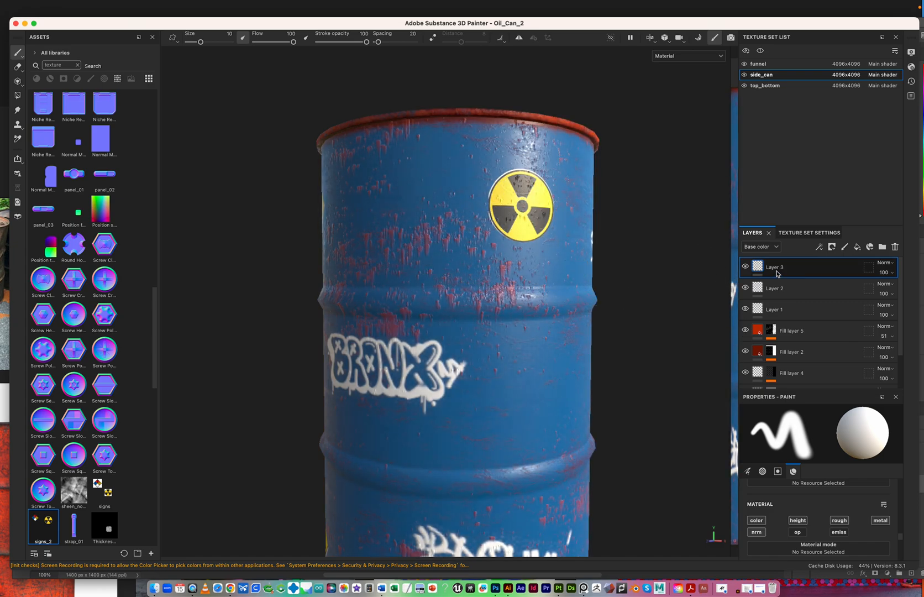
{"action": "left_click_drag", "start_coordinate": [793, 271], "coordinate": [802, 331]}
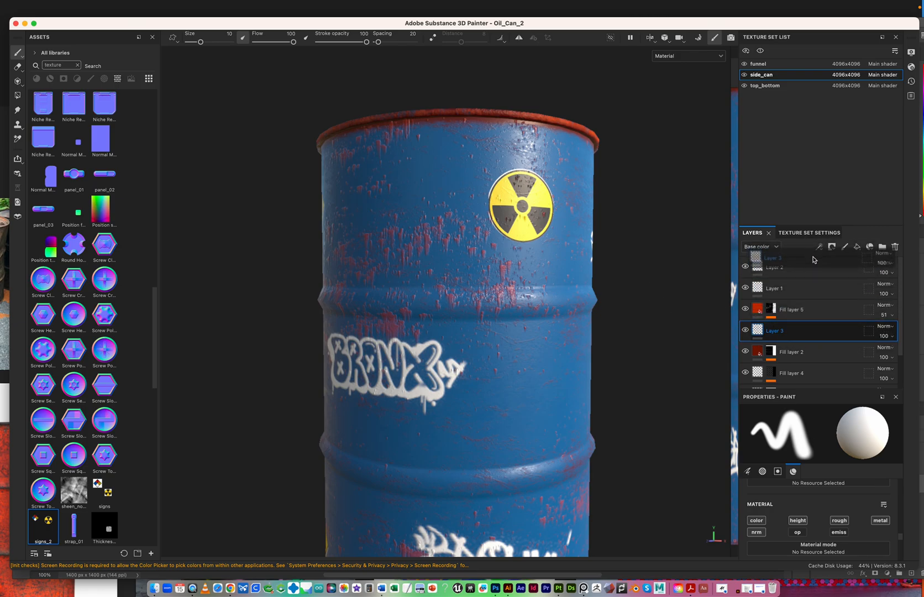
{"action": "left_click_drag", "start_coordinate": [825, 330], "coordinate": [818, 287]}
Examine the drum's signs, graffiti and rusted lid from several angles and under rotated lighting
{"action": "left_click_drag", "start_coordinate": [442, 231], "coordinate": [545, 280], "text": "alt"}
{"action": "right_click_drag", "start_coordinate": [546, 279], "coordinate": [387, 295], "text": "alt"}
{"action": "middle_click_drag", "start_coordinate": [316, 295], "coordinate": [345, 255], "text": "alt"}
{"action": "left_click_drag", "start_coordinate": [346, 256], "coordinate": [377, 331], "text": "alt"}
{"action": "middle_click_drag", "start_coordinate": [421, 312], "coordinate": [459, 345], "text": "alt"}
{"action": "mouse_move", "coordinate": [521, 355]}
{"action": "right_mouse_down", "text": "shift"}
{"action": "mouse_move", "coordinate": [434, 335]}
{"action": "mouse_move", "coordinate": [470, 337]}
{"action": "right_mouse_up", "text": "shift"}
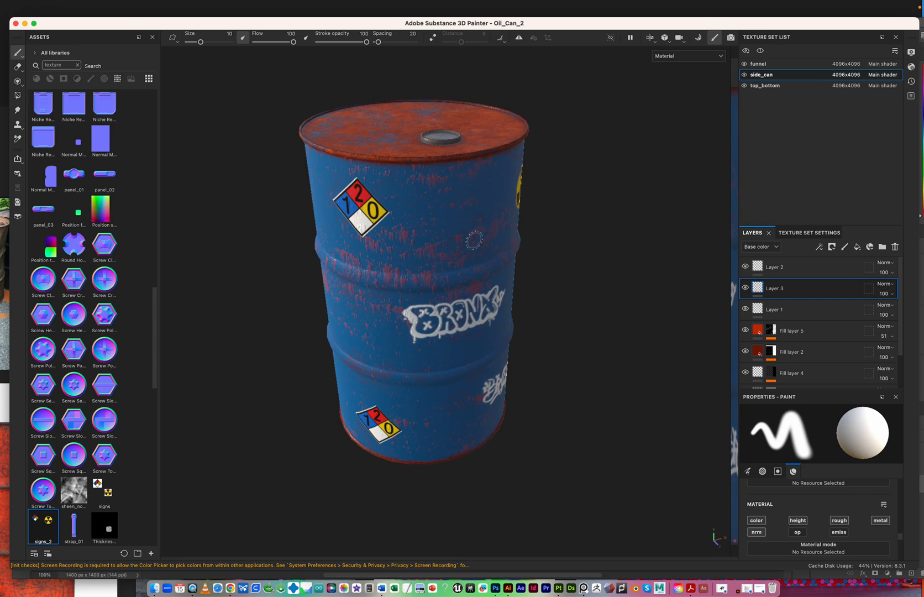
{"action": "mouse_move", "coordinate": [586, 293]}
{"action": "right_mouse_down", "text": "shift"}
{"action": "mouse_move", "coordinate": [492, 299]}
{"action": "mouse_move", "coordinate": [539, 299]}
{"action": "right_mouse_up", "text": "shift"}
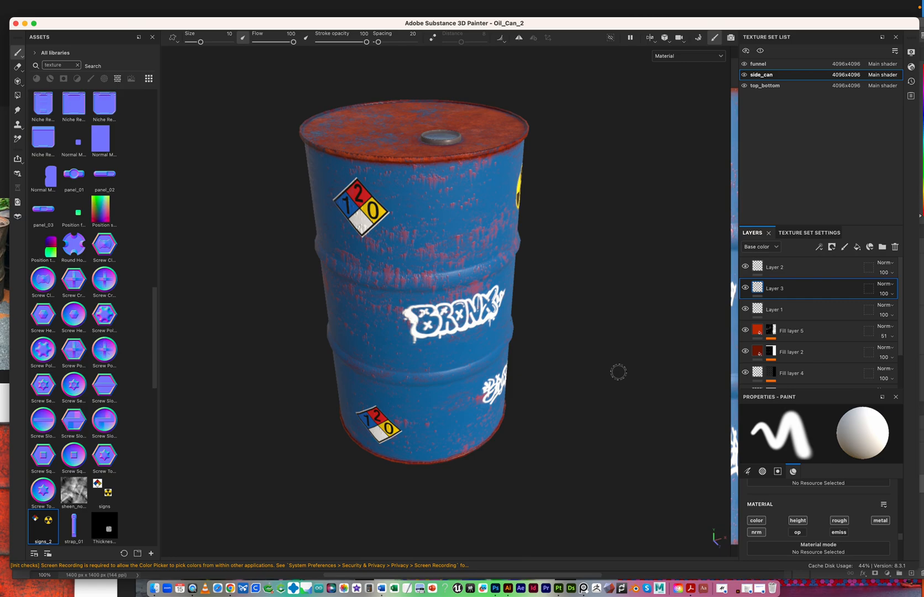
Switch to the reference board with the oil drum photos
{"action": "key", "text": "super+Tab"}
{"action": "key", "text": "super+Tab"}
{"action": "key", "text": "super+Tab"}
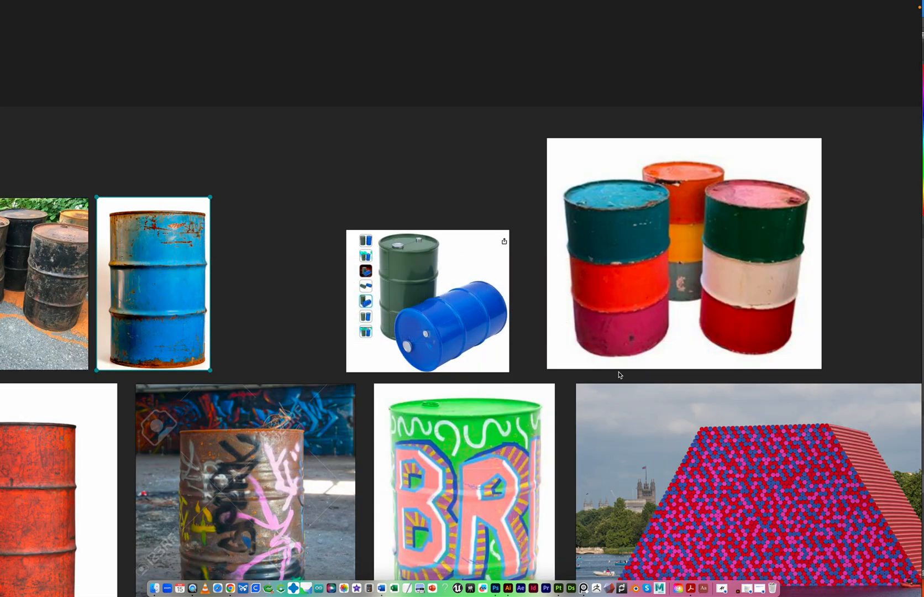
Examine the weathered blue oil drum photo up close on the reference board
{"action": "double_click", "coordinate": [172, 295]}
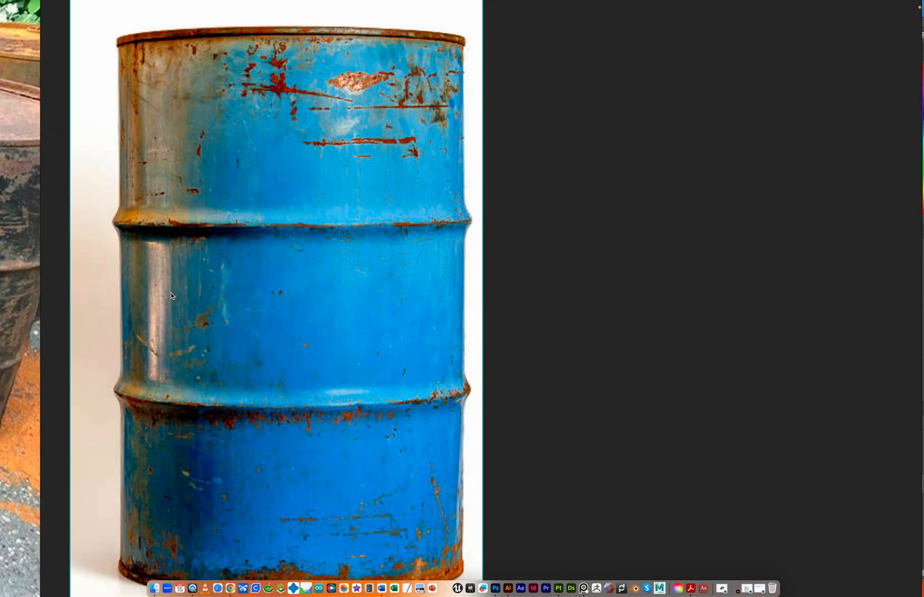
{"action": "scroll", "coordinate": [211, 343], "scroll_direction": "down", "scroll_amount": 3}
{"action": "scroll", "coordinate": [211, 344], "scroll_direction": "up", "scroll_amount": 2}
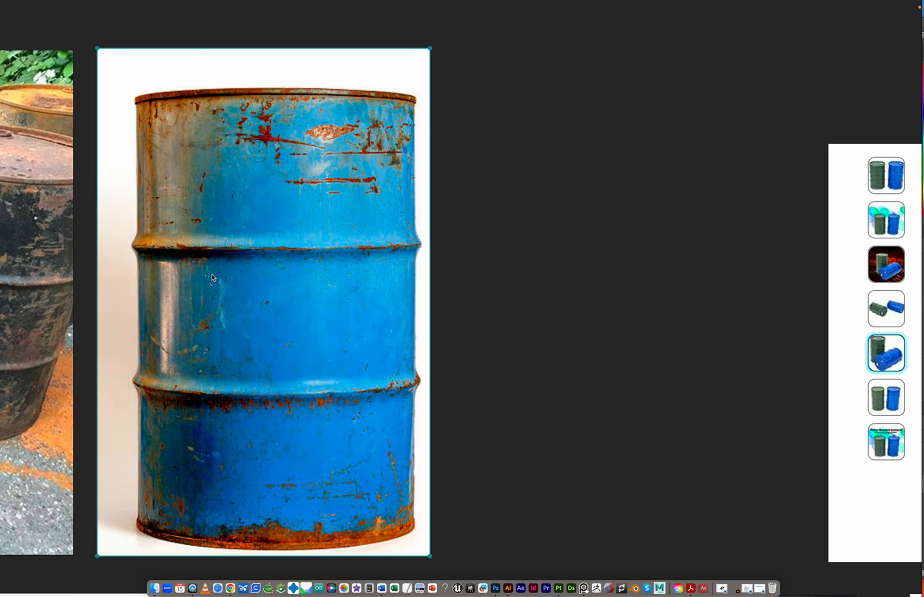
Switch back to Substance 3D Painter and examine the painted drum from another angle and under rotated lighting
{"action": "key", "text": "super+Tab"}
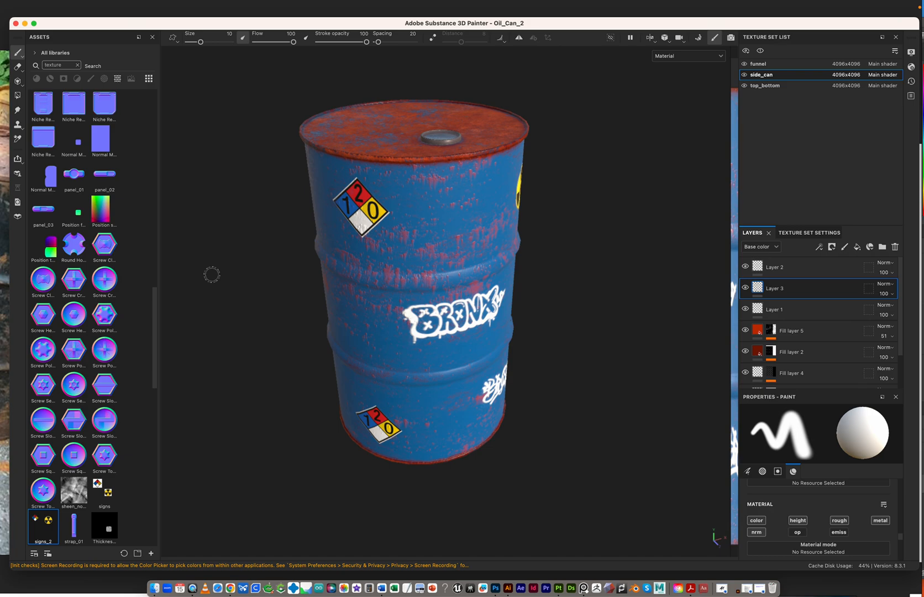
{"action": "left_click_drag", "start_coordinate": [266, 262], "coordinate": [288, 279], "text": "alt"}
{"action": "mouse_move", "coordinate": [474, 287]}
{"action": "right_mouse_down", "text": "shift"}
{"action": "mouse_move", "coordinate": [404, 268]}
{"action": "mouse_move", "coordinate": [325, 267]}
{"action": "right_mouse_up", "text": "shift"}
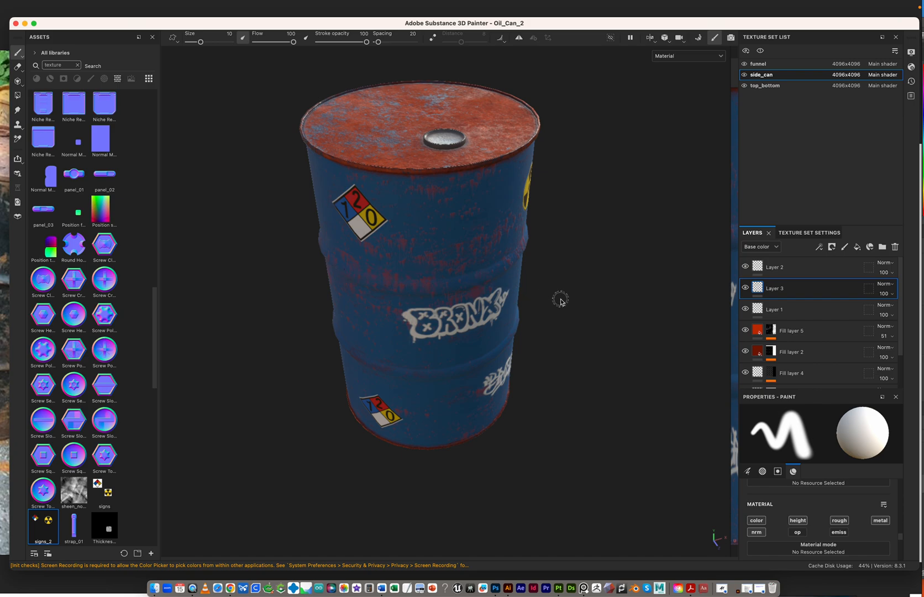
{"action": "left_click_drag", "start_coordinate": [544, 310], "coordinate": [526, 284], "text": "alt"}
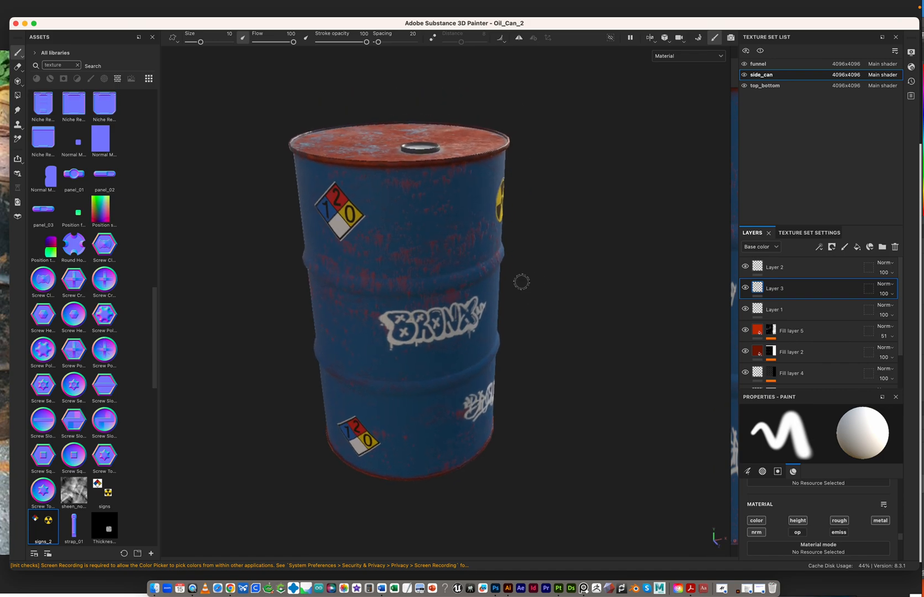
Start a mesh export of the drum without displacement/tessellation and with triangulation applied
{"action": "mouse_move", "coordinate": [26, 2]}
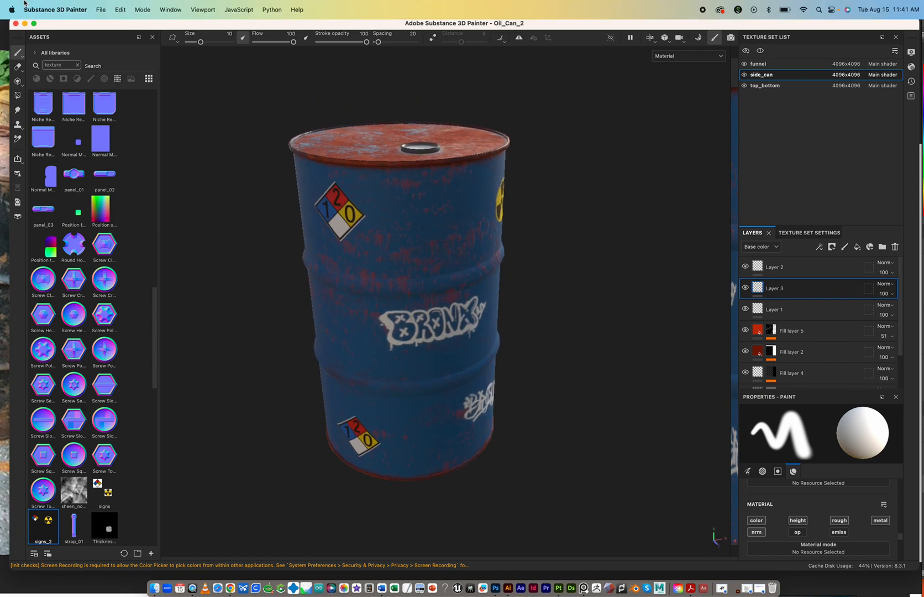
{"action": "left_click", "coordinate": [100, 10]}
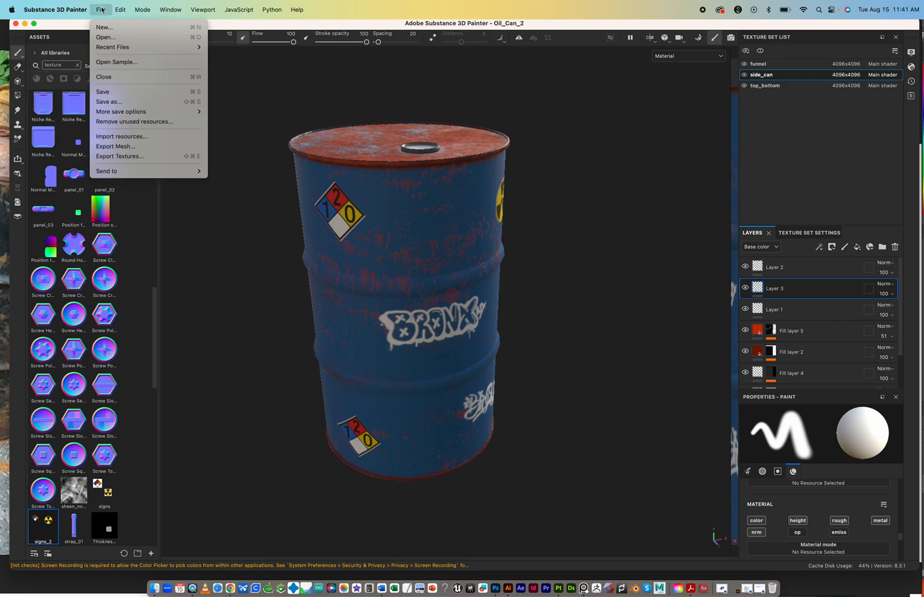
{"action": "left_click", "coordinate": [136, 149]}
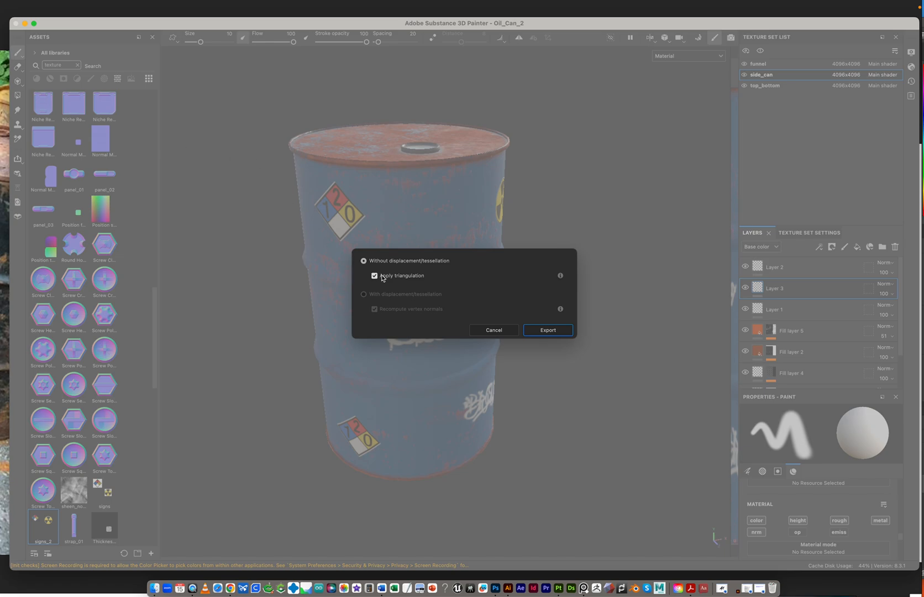
{"action": "left_click", "coordinate": [548, 330]}
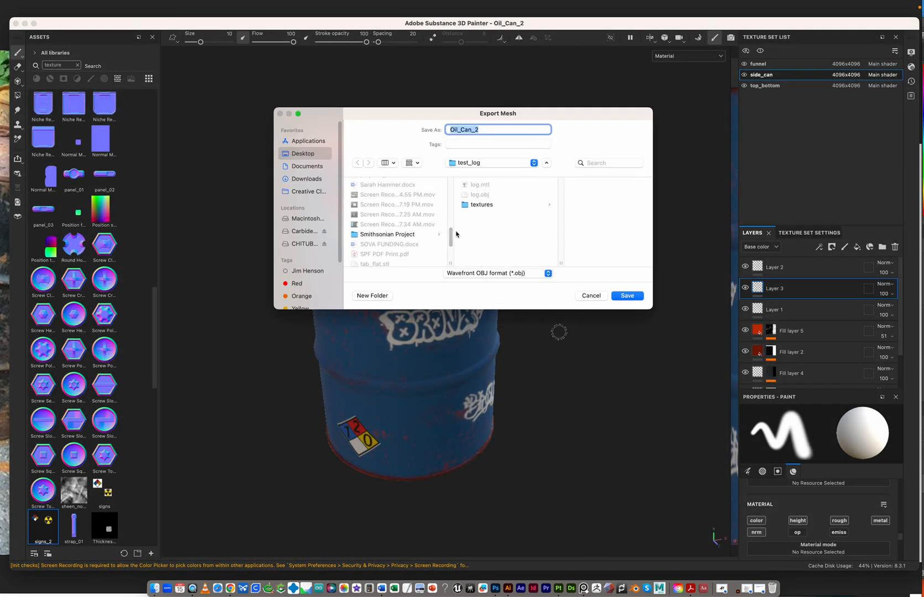
Choose the A_Oil_Drum folder on the Desktop as the location for the mesh export
{"action": "left_click", "coordinate": [305, 166]}
{"action": "left_click", "coordinate": [303, 154]}
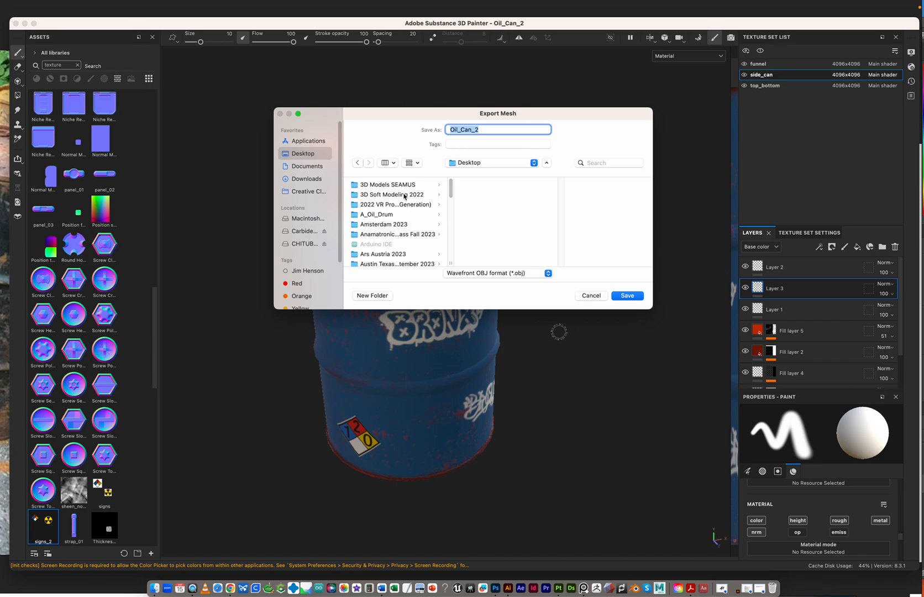
{"action": "left_click", "coordinate": [404, 195]}
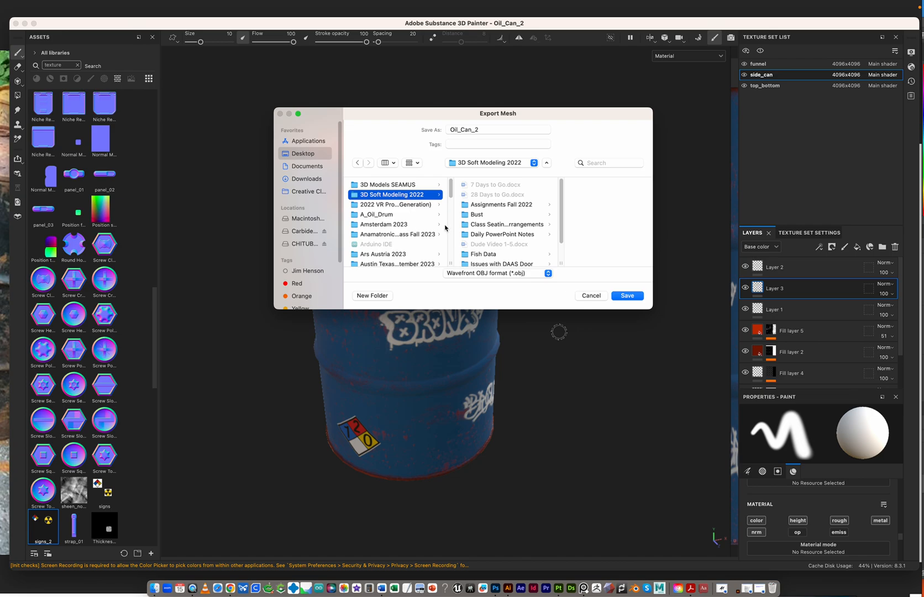
{"action": "left_click", "coordinate": [371, 185]}
{"action": "scroll", "coordinate": [399, 232], "scroll_direction": "down", "scroll_amount": 2}
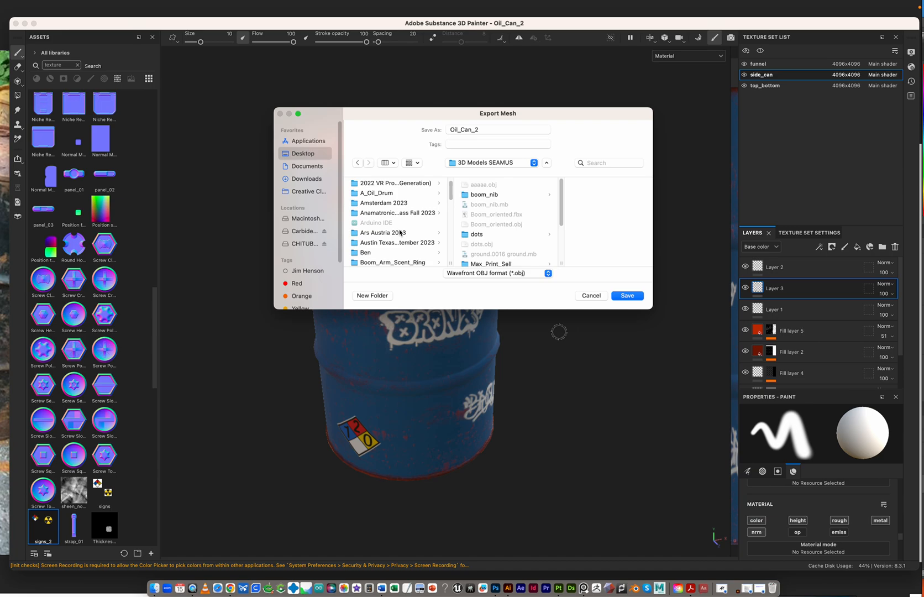
{"action": "scroll", "coordinate": [400, 232], "scroll_direction": "down", "scroll_amount": 3}
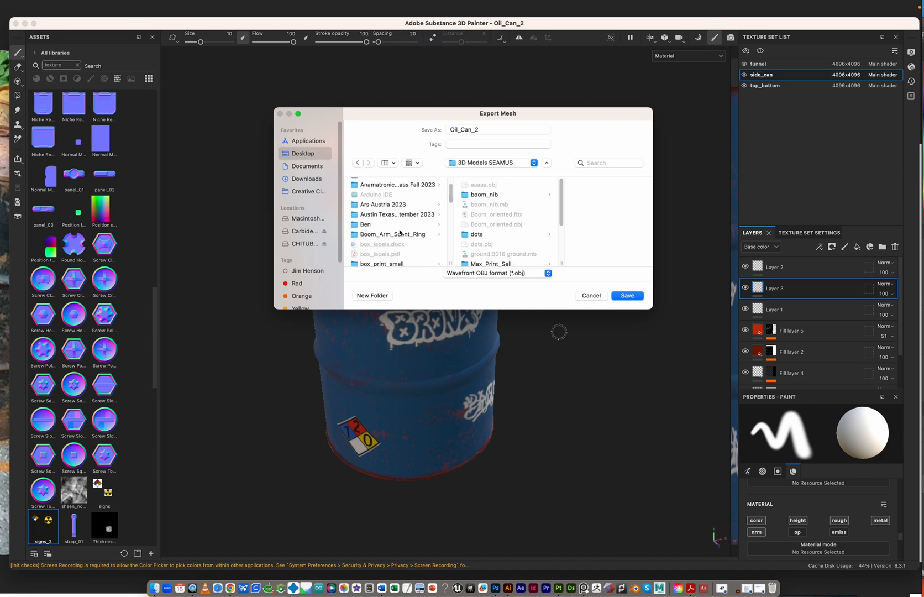
{"action": "scroll", "coordinate": [400, 233], "scroll_direction": "up", "scroll_amount": 3}
{"action": "scroll", "coordinate": [400, 233], "scroll_direction": "down", "scroll_amount": 3}
{"action": "scroll", "coordinate": [400, 232], "scroll_direction": "up", "scroll_amount": 3}
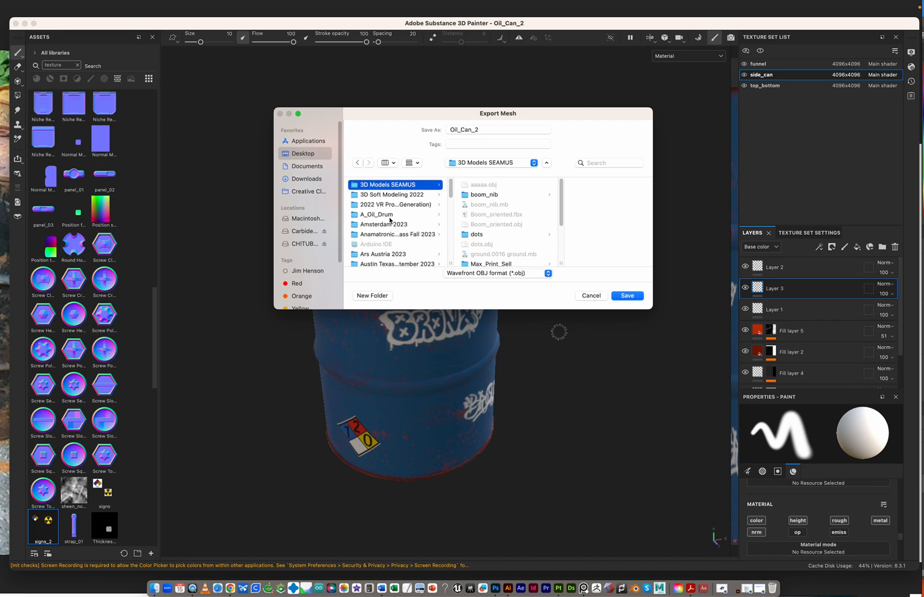
{"action": "left_click", "coordinate": [387, 216]}
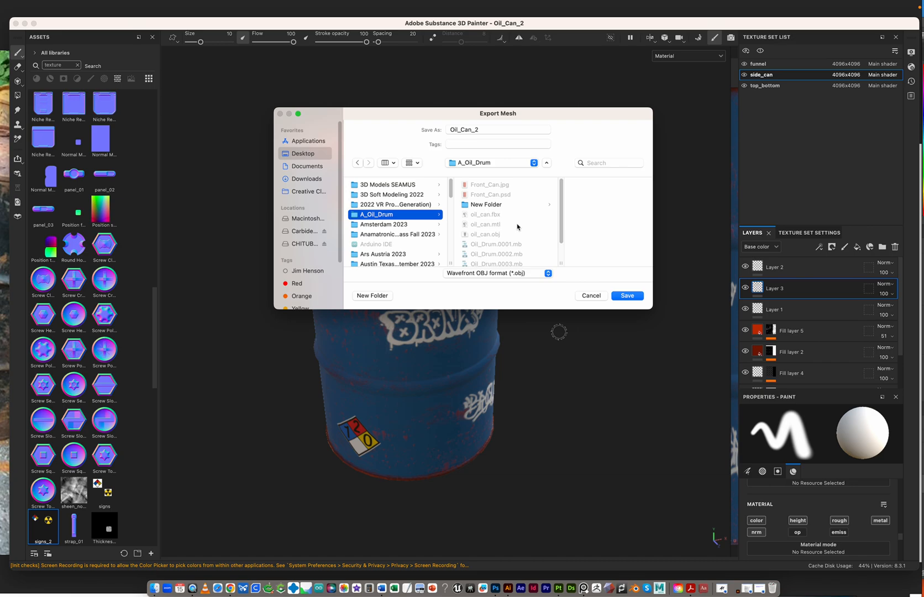
Create a folder named Export_Paint inside A_Oil_Drum for the exported files
{"action": "left_click", "coordinate": [373, 296]}
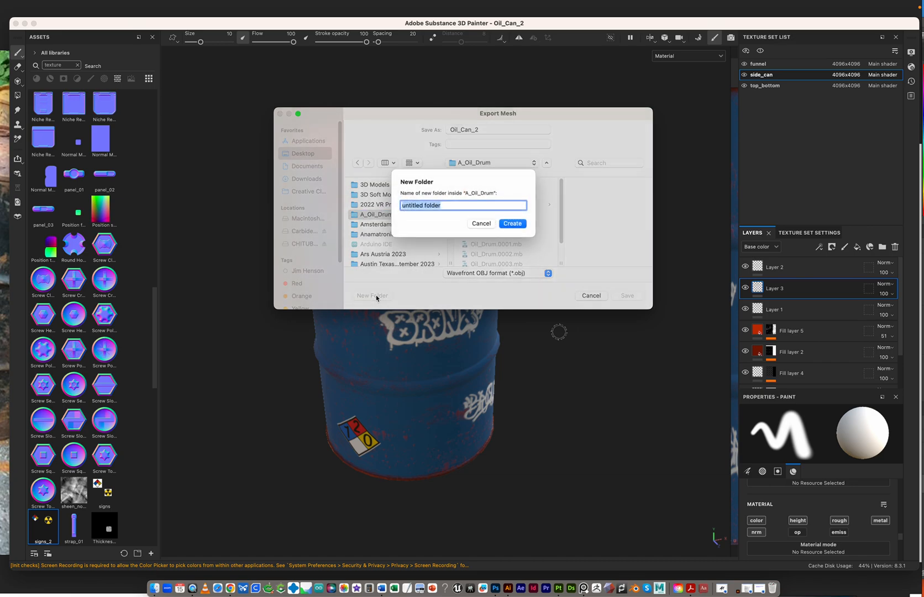
{"action": "type", "text": "Ex"}
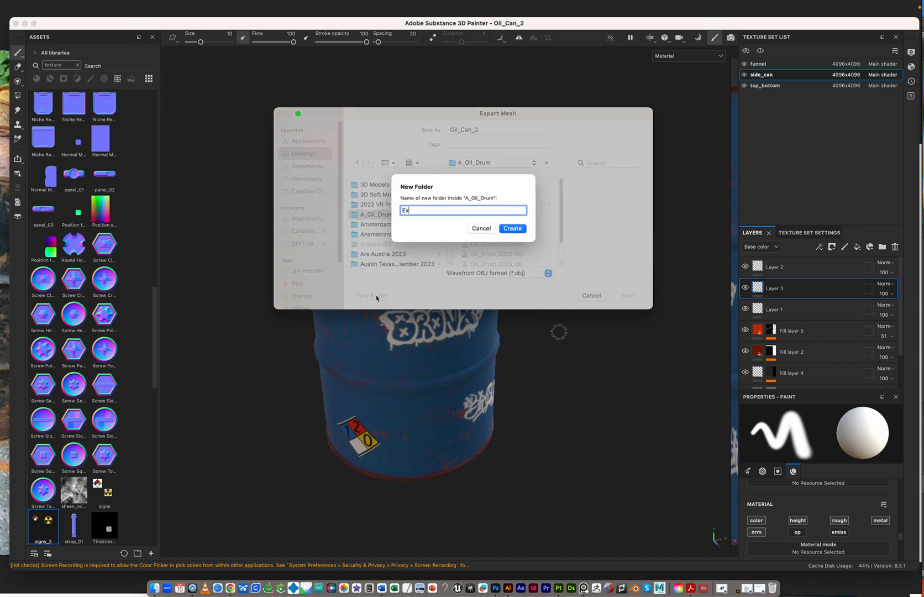
{"action": "type", "text": "port_Paint"}
{"action": "left_click", "coordinate": [511, 229]}
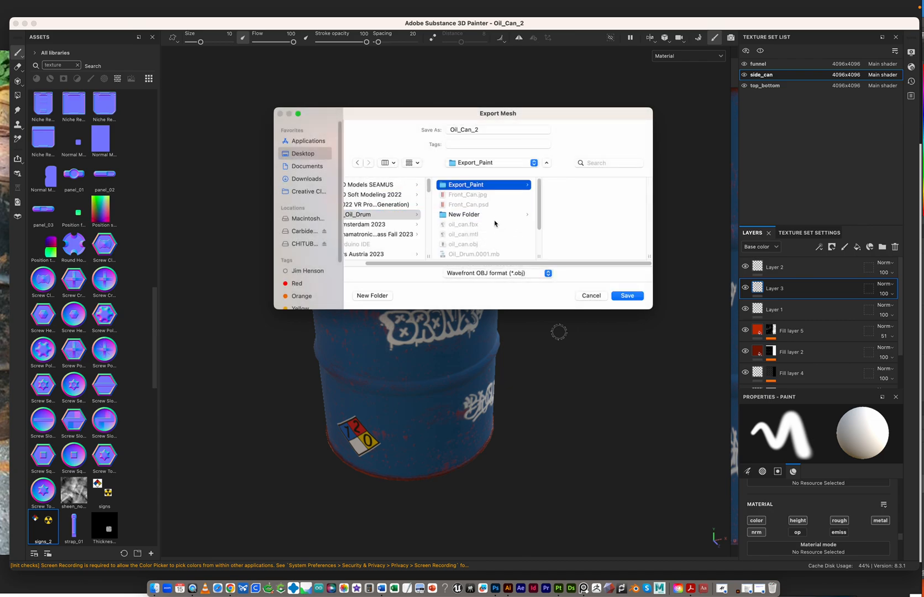
Name the mesh Oil_Can_Final and save it in Wavefront OBJ format in the Export_Paint folder
{"action": "left_click", "coordinate": [490, 131]}
{"action": "type", "text": "Final"}
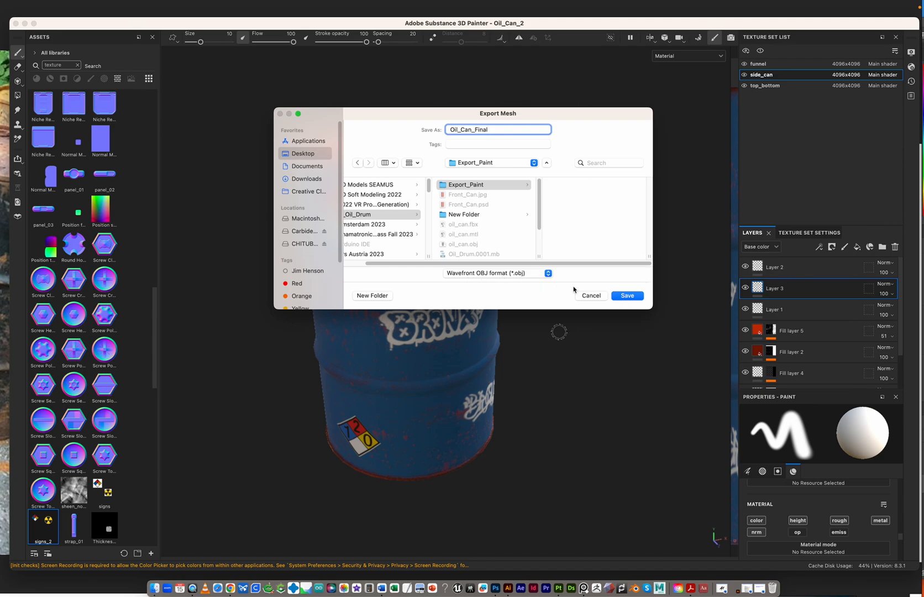
{"action": "left_click", "coordinate": [619, 297]}
{"action": "left_click", "coordinate": [463, 300]}
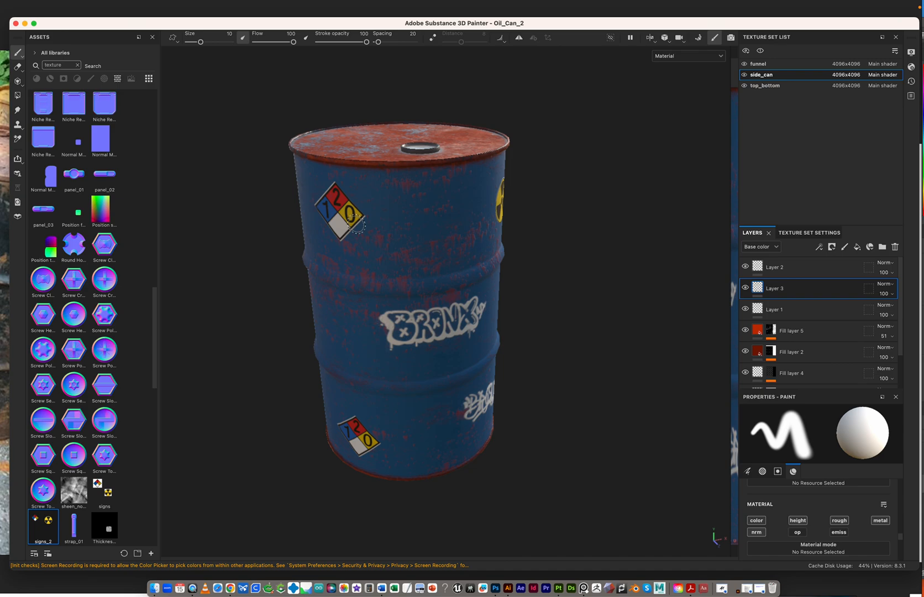
Open the texture export settings and inspect the Unity HD Render Pipeline (Metallic Standard) and Unreal Engine 4 (Packed) output templates
{"action": "mouse_move", "coordinate": [3, 3]}
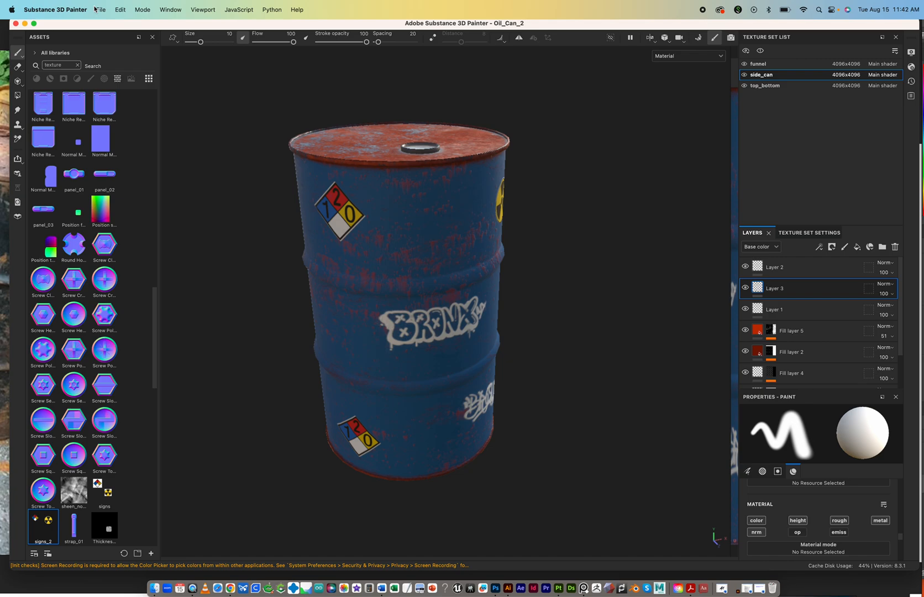
{"action": "left_click", "coordinate": [98, 9]}
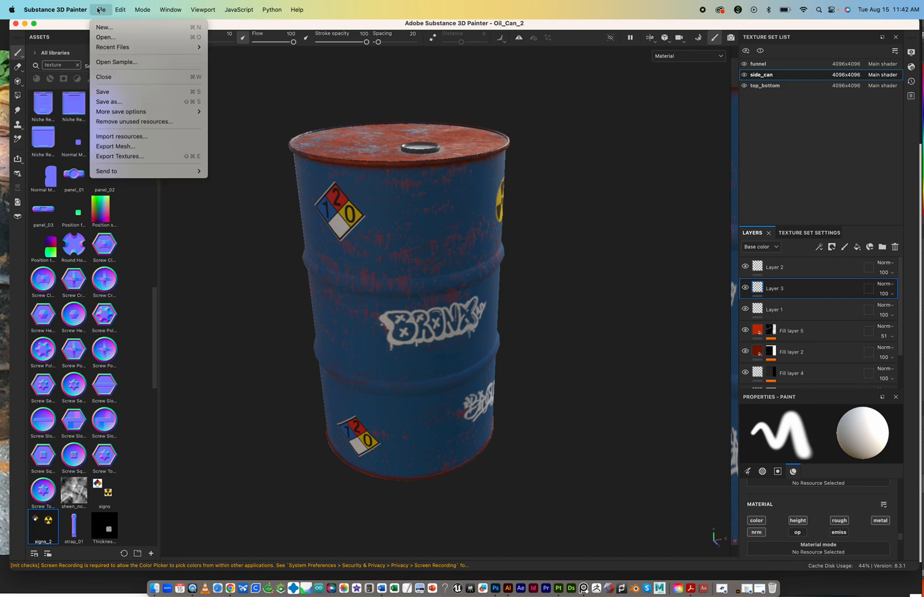
{"action": "left_click", "coordinate": [142, 156]}
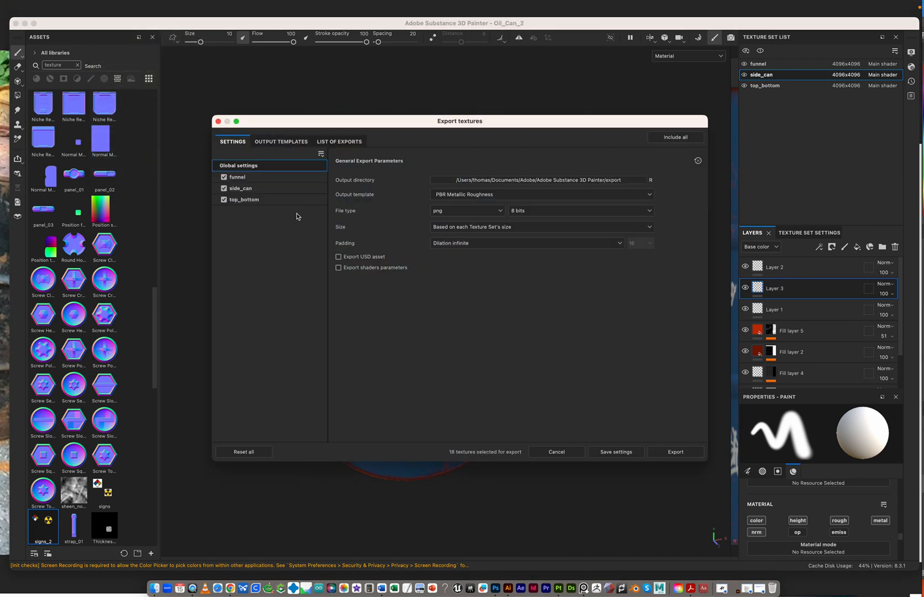
{"action": "left_click", "coordinate": [280, 142]}
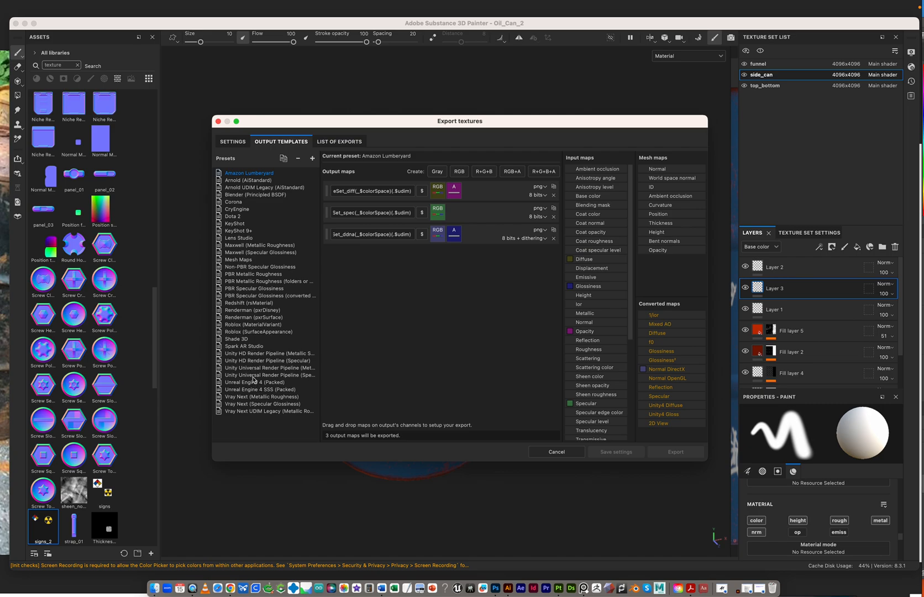
{"action": "left_click", "coordinate": [250, 354]}
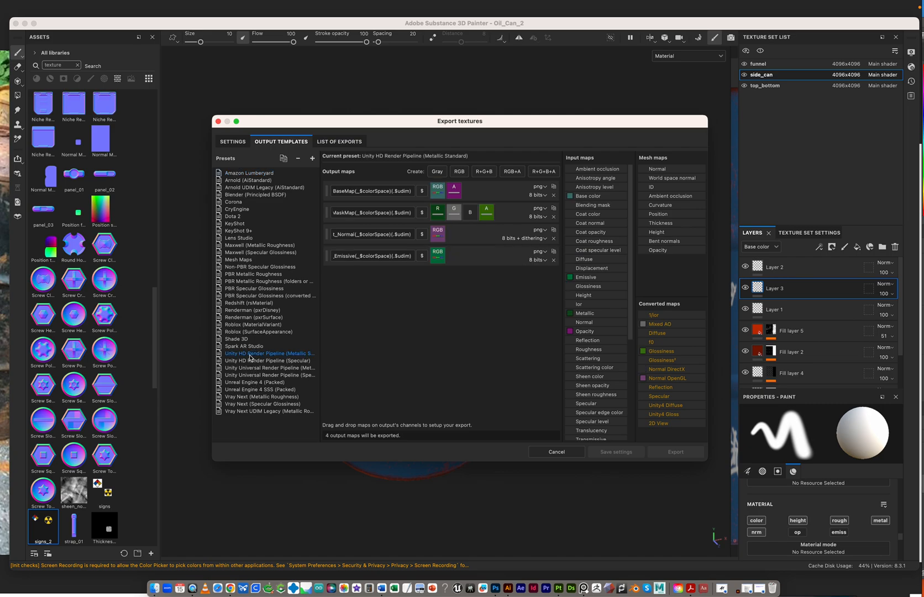
{"action": "left_click", "coordinate": [259, 383]}
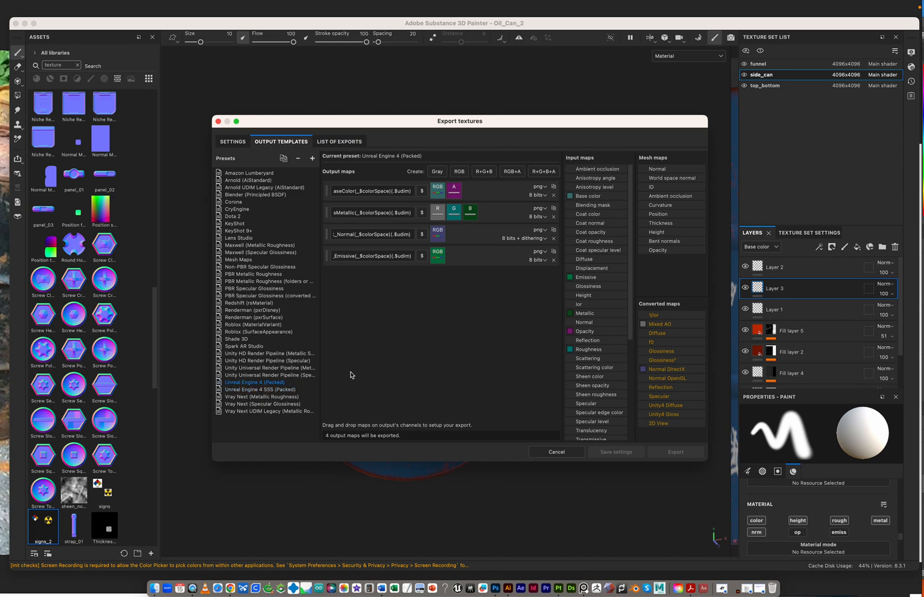
{"action": "left_click", "coordinate": [231, 144]}
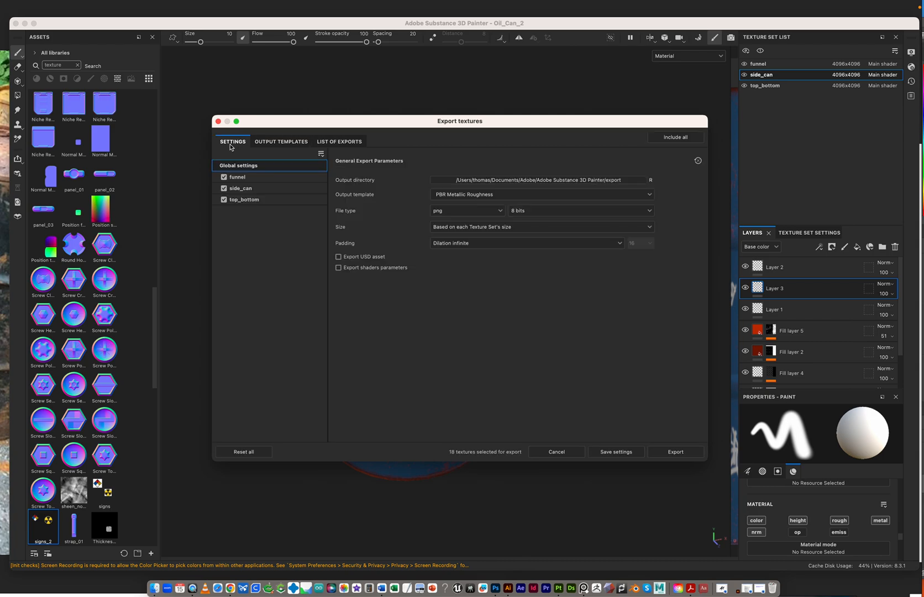
Set the texture output directory to the Export_Paint folder inside A_Oil_Drum on the Desktop
{"action": "left_click", "coordinate": [487, 180]}
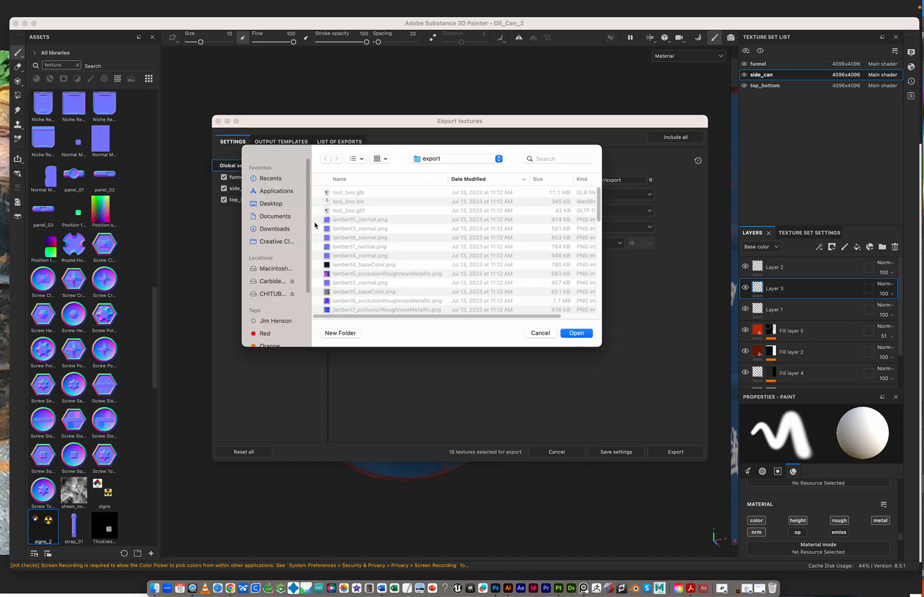
{"action": "left_click", "coordinate": [272, 203]}
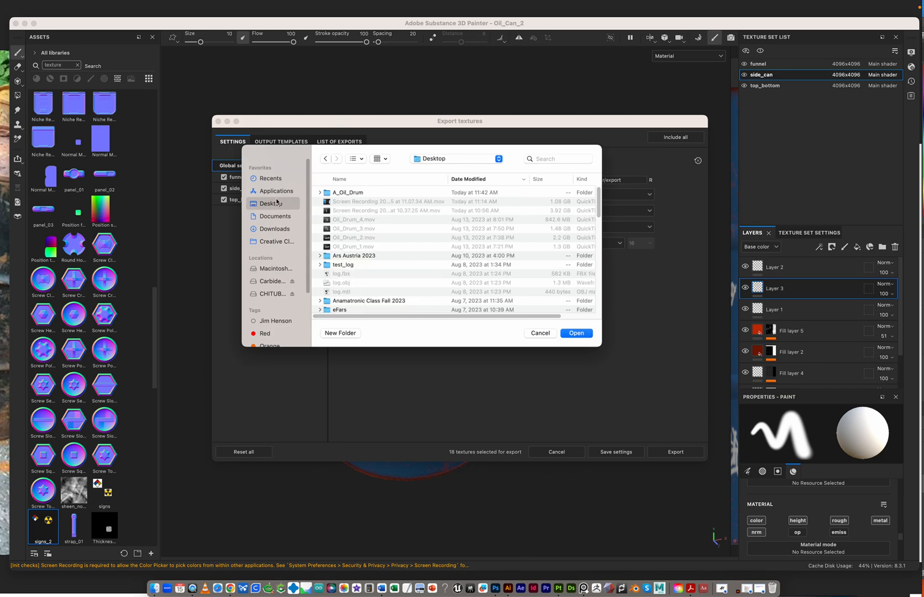
{"action": "double_click", "coordinate": [343, 192]}
{"action": "double_click", "coordinate": [365, 193]}
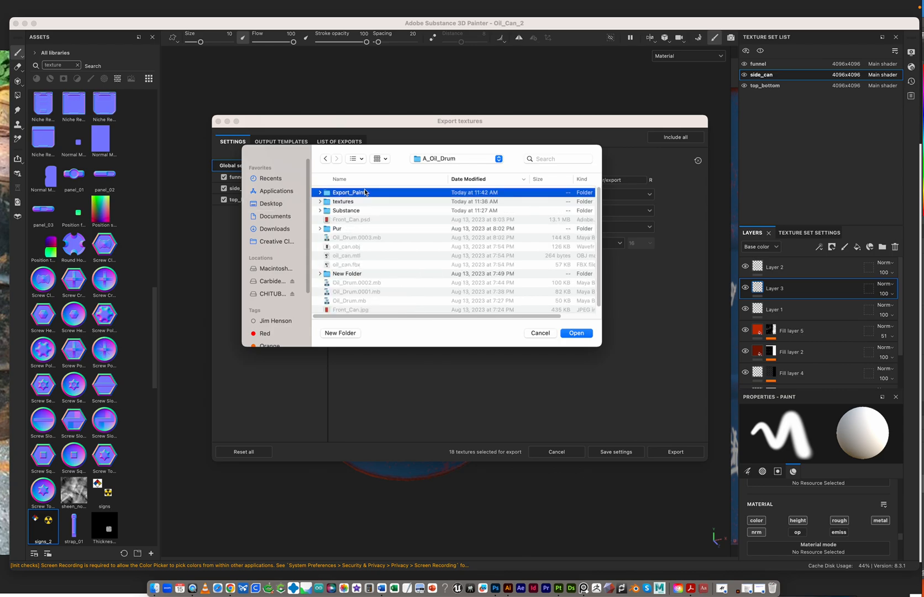
{"action": "left_click", "coordinate": [584, 336]}
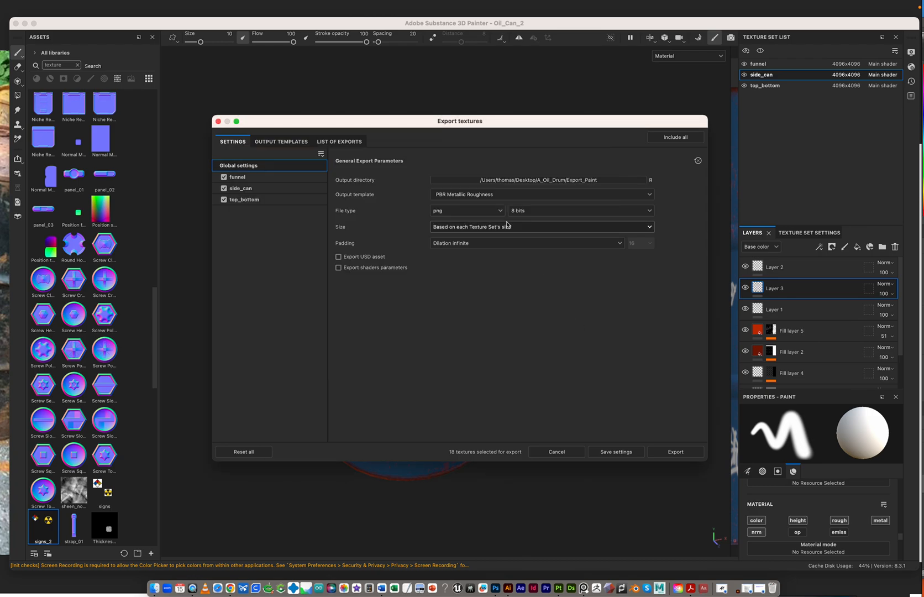
Set the texture export's output template to Unreal Engine 4 (Packed) and its size to 2048
{"action": "left_click", "coordinate": [496, 195]}
{"action": "scroll", "coordinate": [514, 249], "scroll_direction": "down", "scroll_amount": 5}
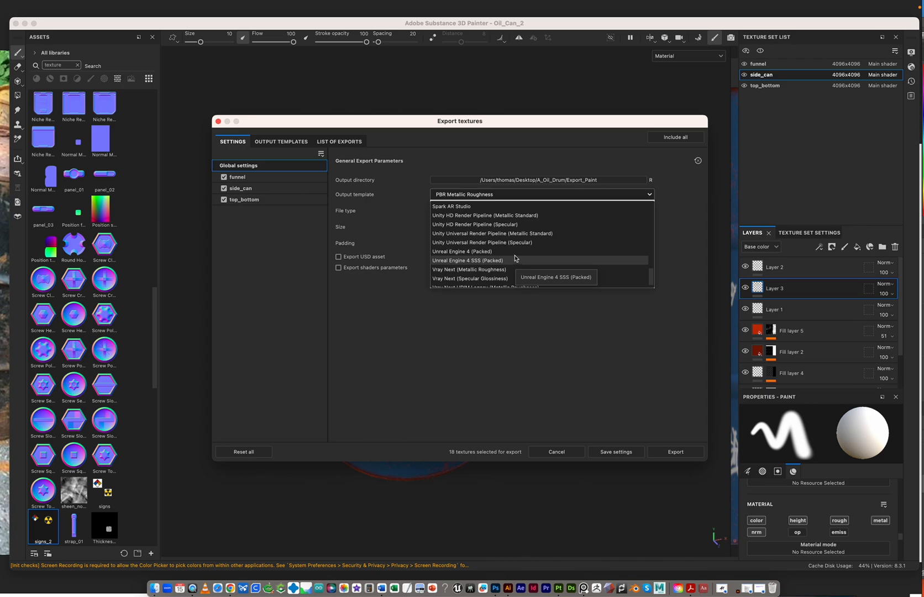
{"action": "left_click", "coordinate": [515, 251]}
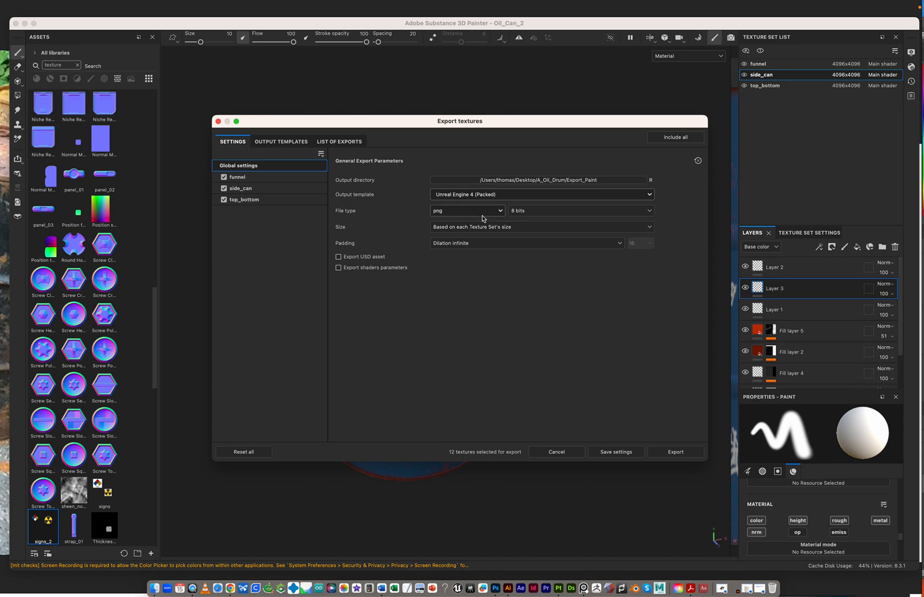
{"action": "left_click", "coordinate": [528, 227]}
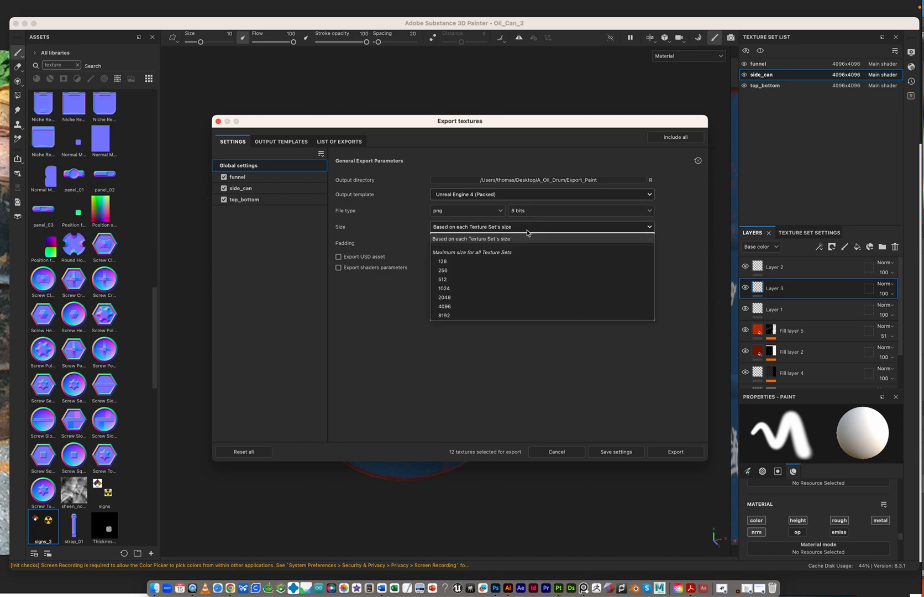
{"action": "left_click", "coordinate": [526, 297]}
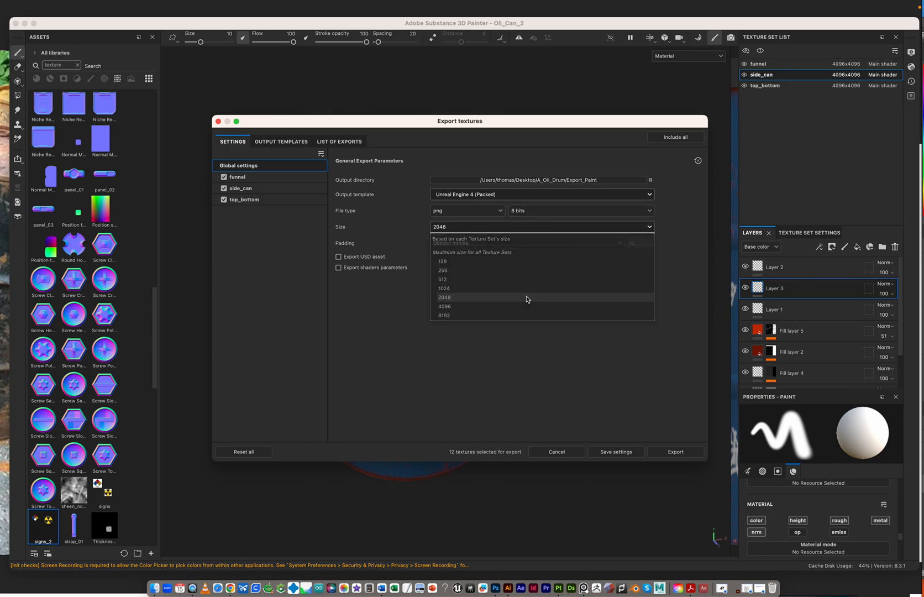
Set the texture export size to 4096, export the textures, and close the export settings
{"action": "left_click", "coordinate": [502, 230]}
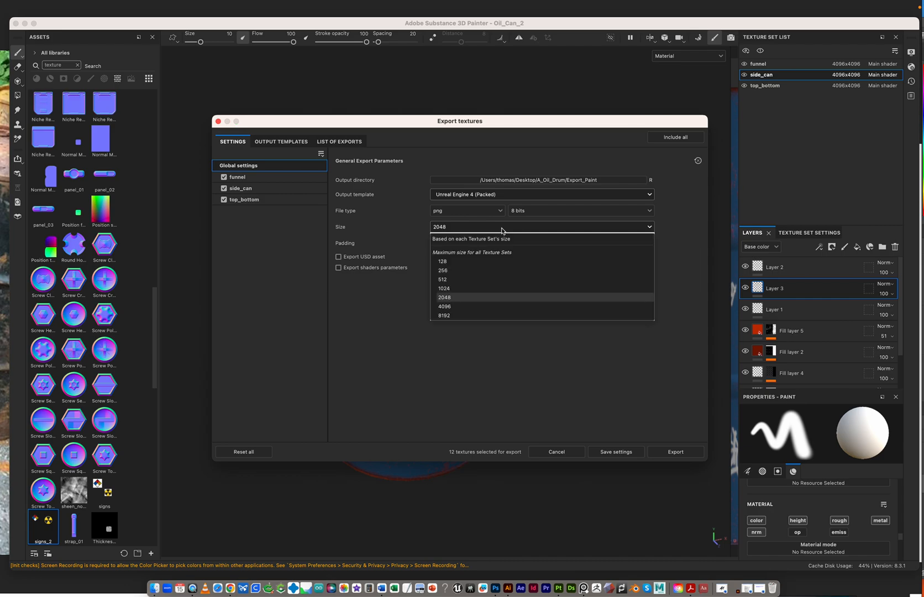
{"action": "left_click", "coordinate": [501, 306]}
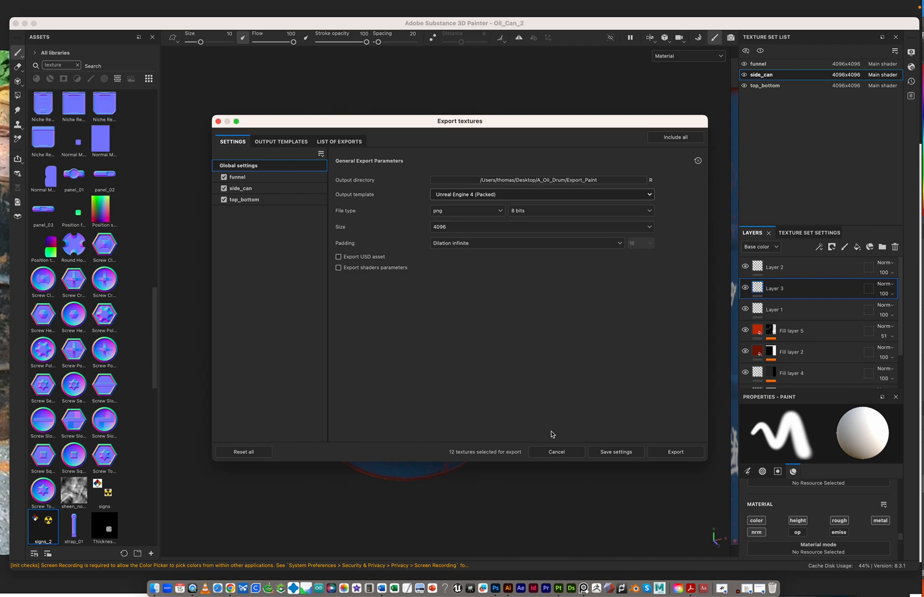
{"action": "left_click", "coordinate": [676, 452]}
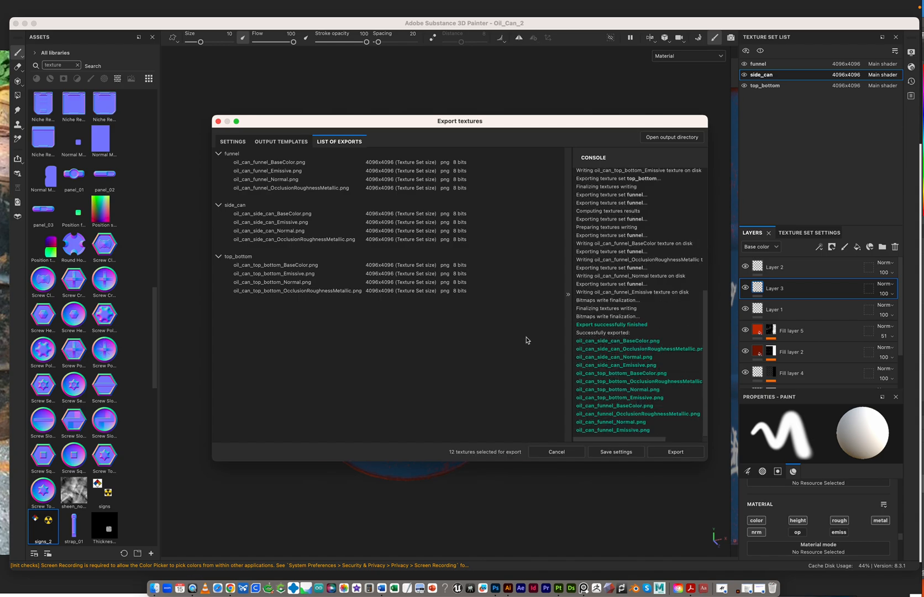
{"action": "left_click", "coordinate": [556, 451]}
Switch to Finder, open the Export_Paint folder in A_Oil_Drum, and select the exported mesh Oil_Can_Final.obj
{"action": "key", "text": "super+Tab"}
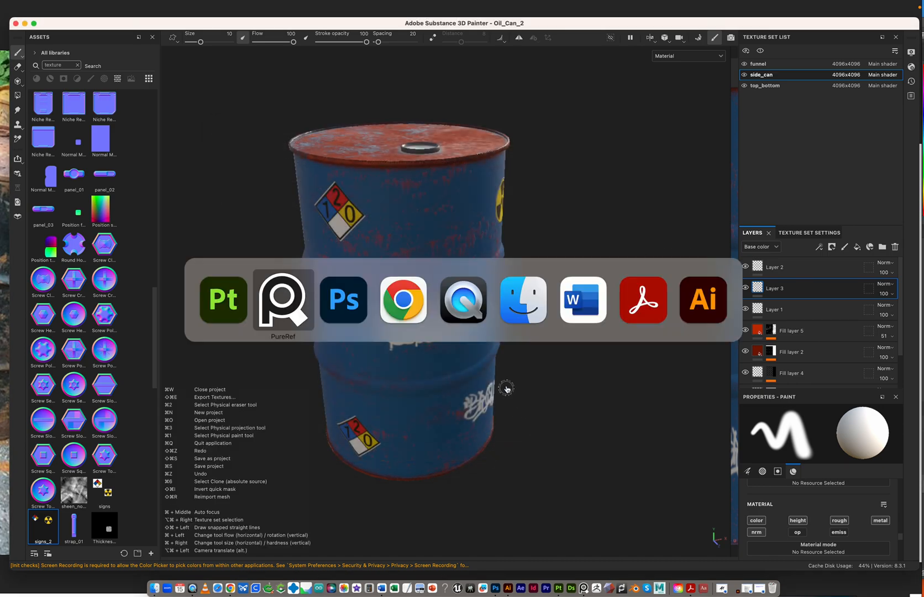
{"action": "key", "text": "super+Tab"}
{"action": "key", "text": "super+Tab"}
{"action": "key", "text": "super+Tab"}
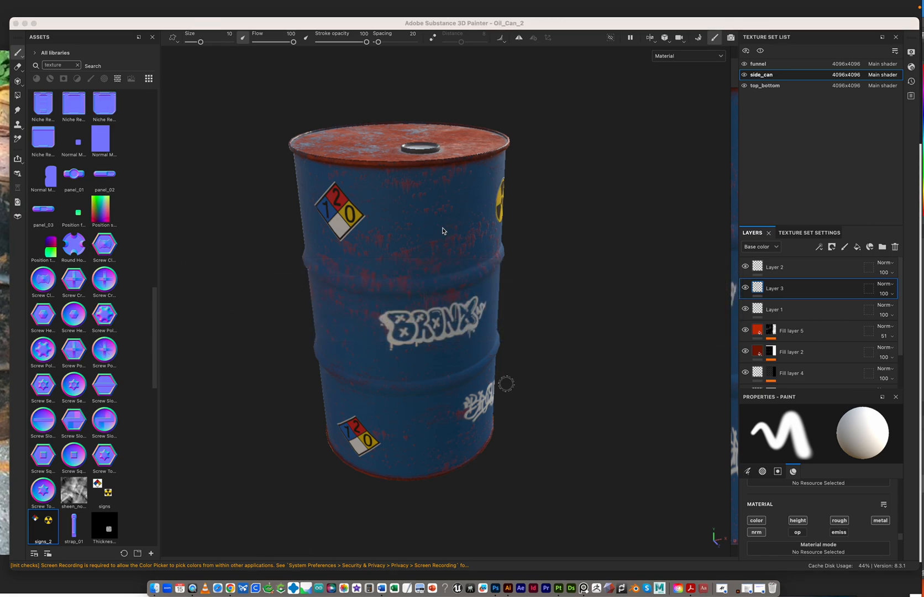
{"action": "key", "text": "ctrl+super+space"}
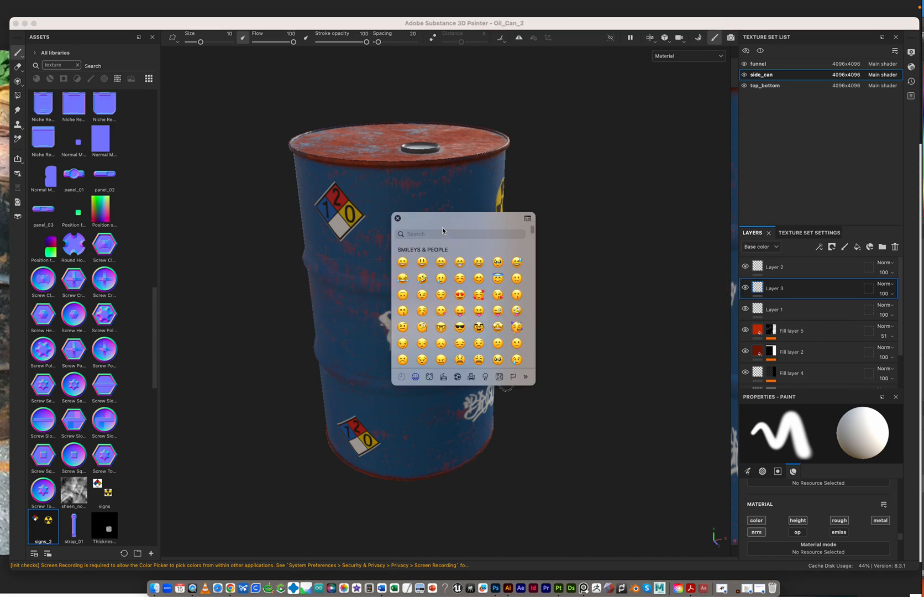
{"action": "left_click", "coordinate": [399, 219]}
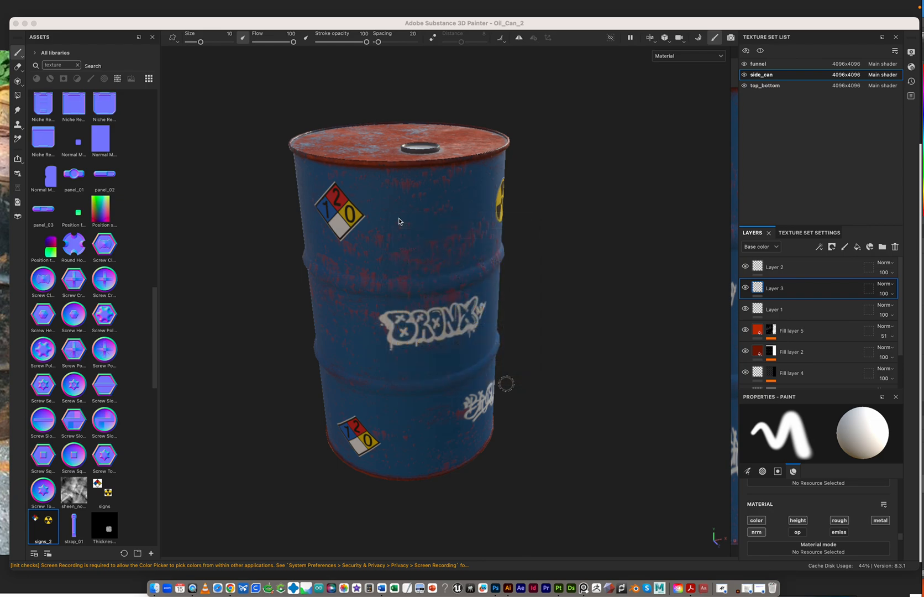
{"action": "key", "text": "super+Tab"}
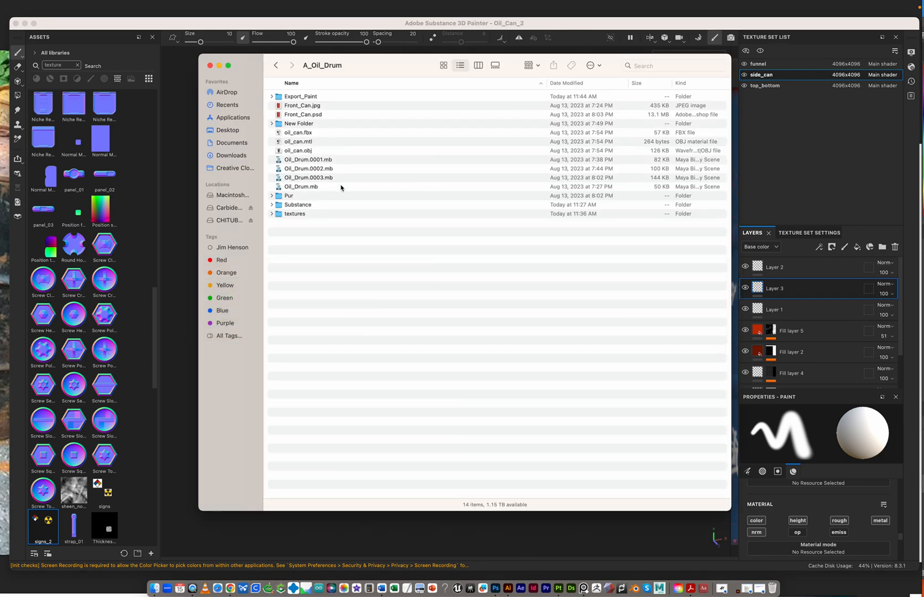
{"action": "left_click", "coordinate": [305, 98]}
{"action": "double_click", "coordinate": [305, 97]}
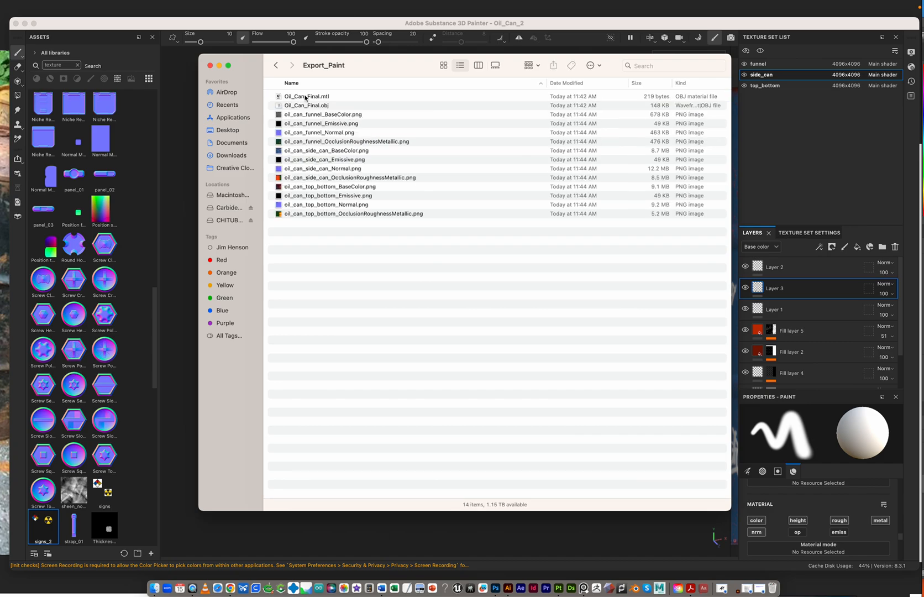
{"action": "left_click", "coordinate": [304, 105]}
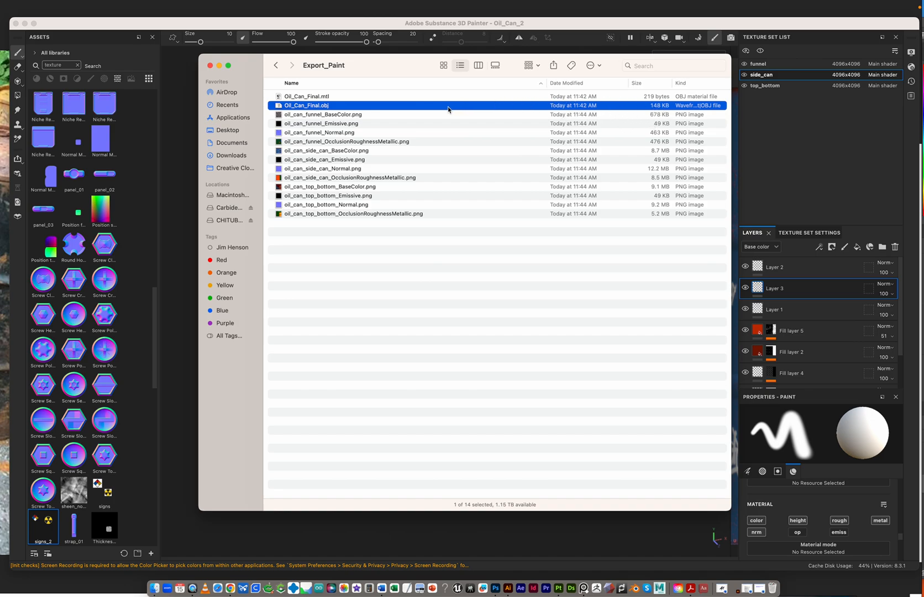
Preview the exported base color textures of the funnel and side_can, closing each image after viewing
{"action": "left_click", "coordinate": [280, 115]}
{"action": "double_click", "coordinate": [279, 115]}
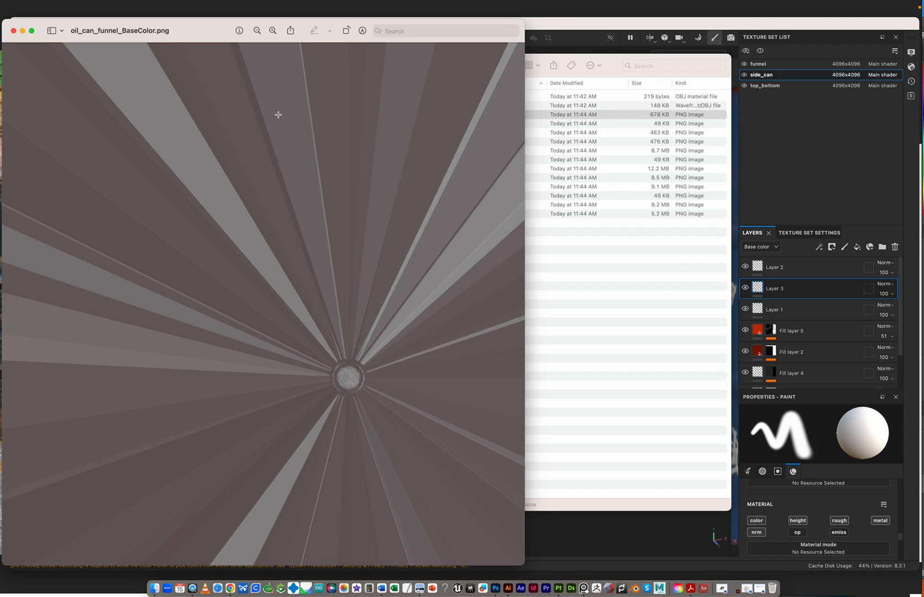
{"action": "left_click", "coordinate": [13, 31]}
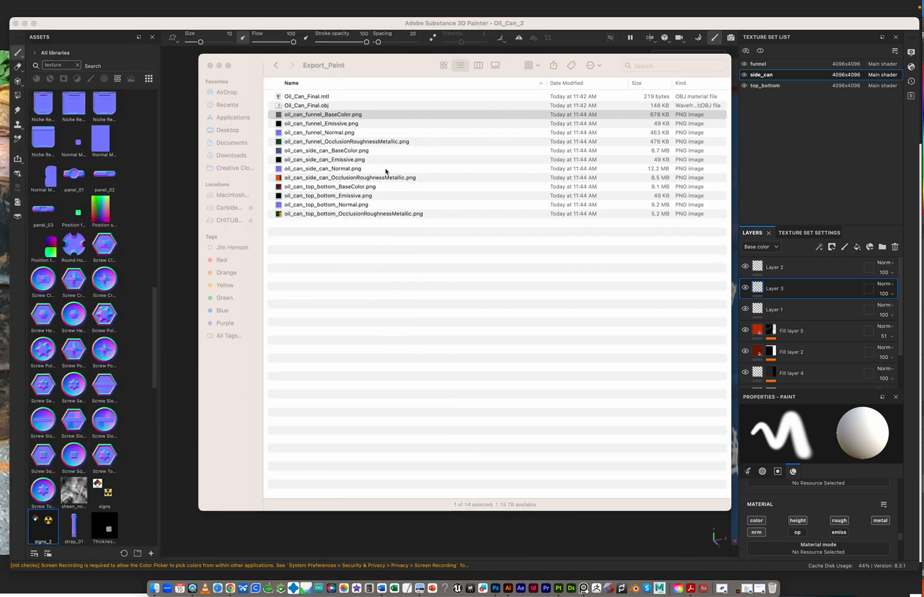
{"action": "left_click", "coordinate": [364, 152]}
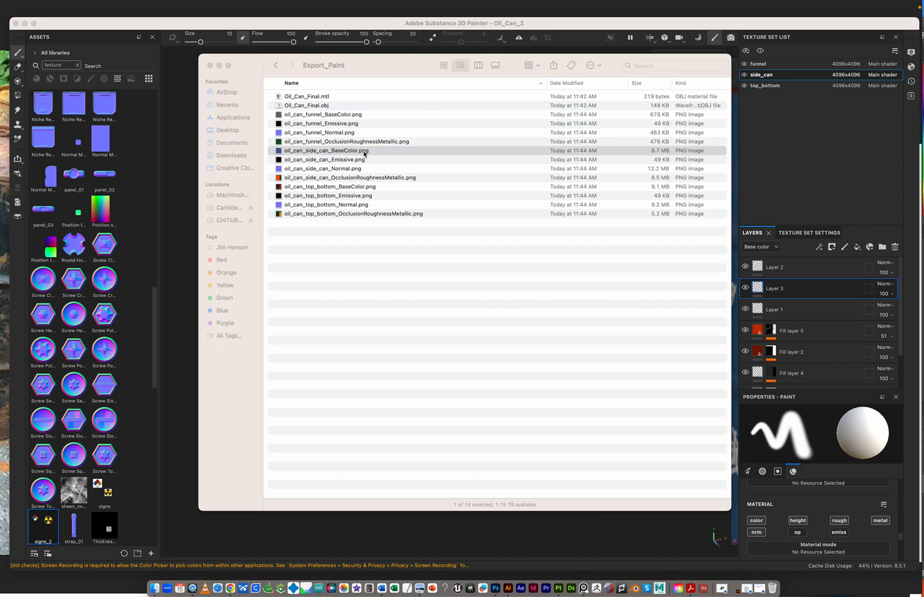
{"action": "double_click", "coordinate": [364, 152]}
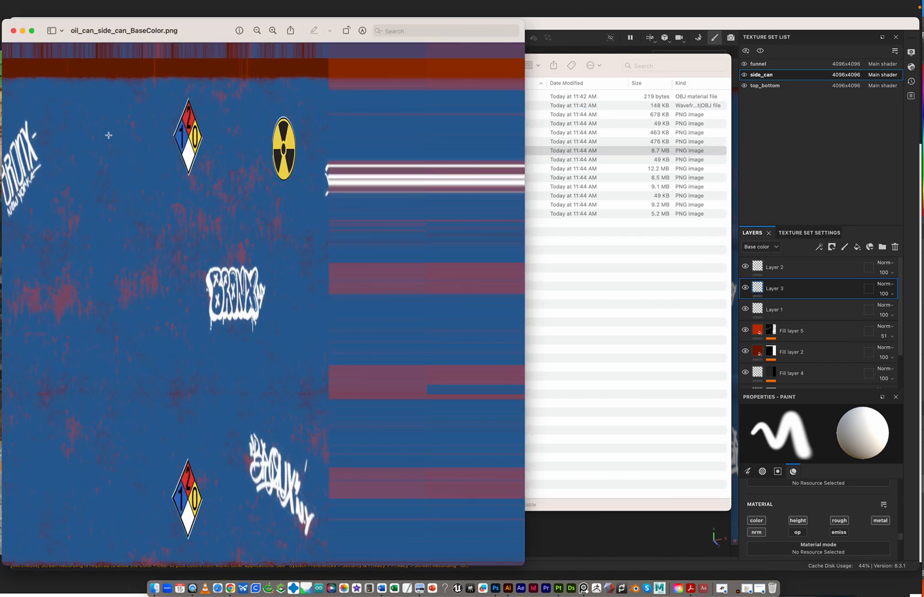
{"action": "left_click", "coordinate": [14, 30]}
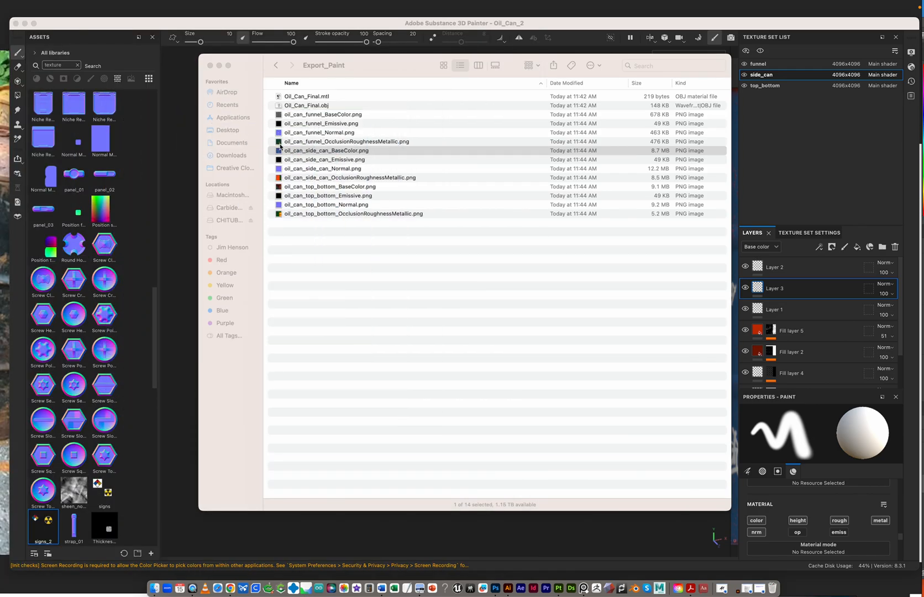
Preview the exported side_can Normal and OcclusionRoughnessMetallic textures, closing each image after viewing
{"action": "left_click", "coordinate": [281, 169]}
{"action": "double_click", "coordinate": [280, 170]}
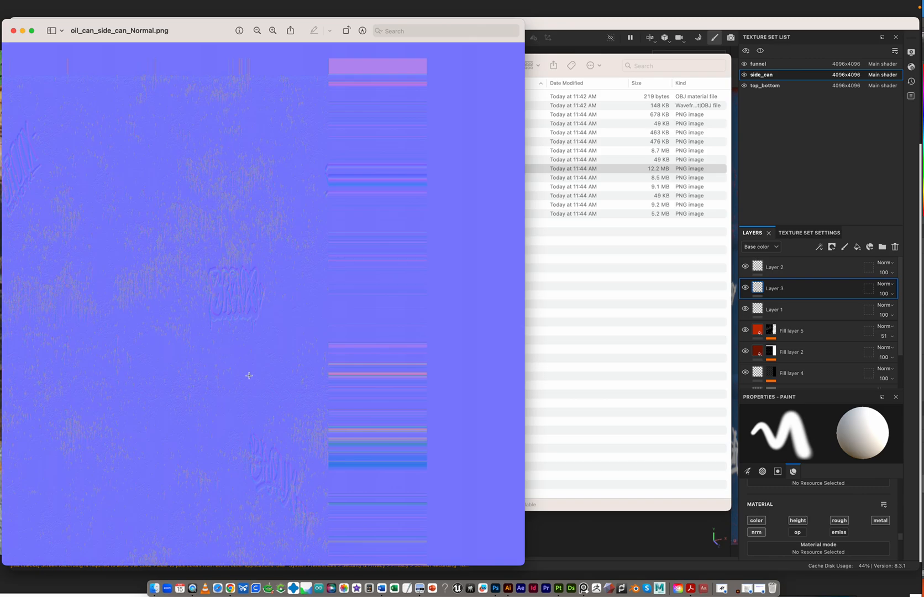
{"action": "left_click", "coordinate": [15, 31]}
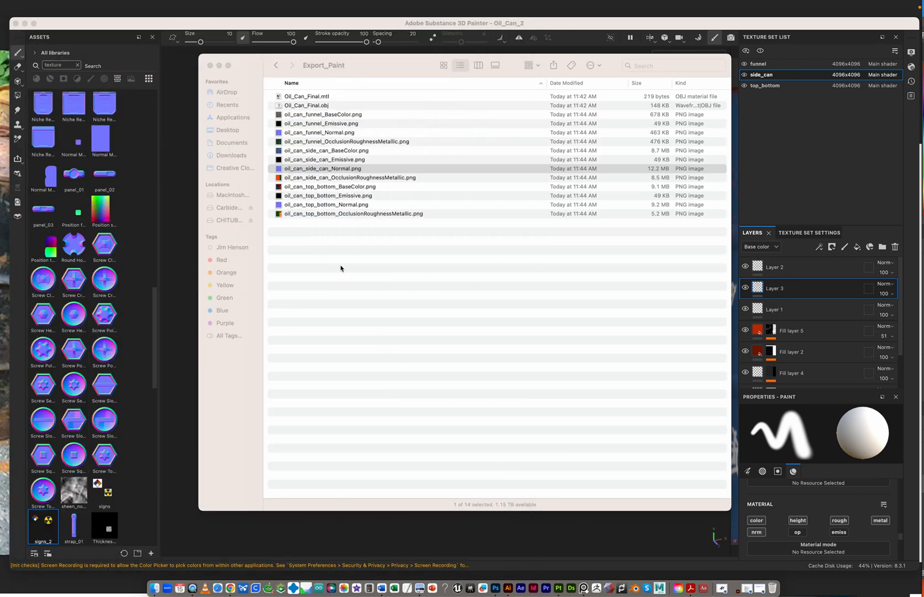
{"action": "double_click", "coordinate": [381, 178]}
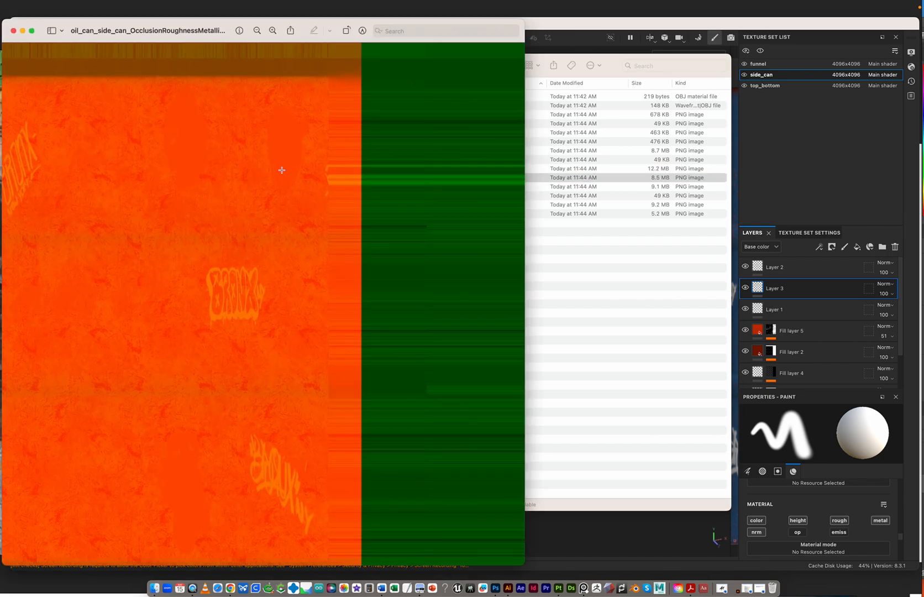
{"action": "left_click", "coordinate": [13, 31]}
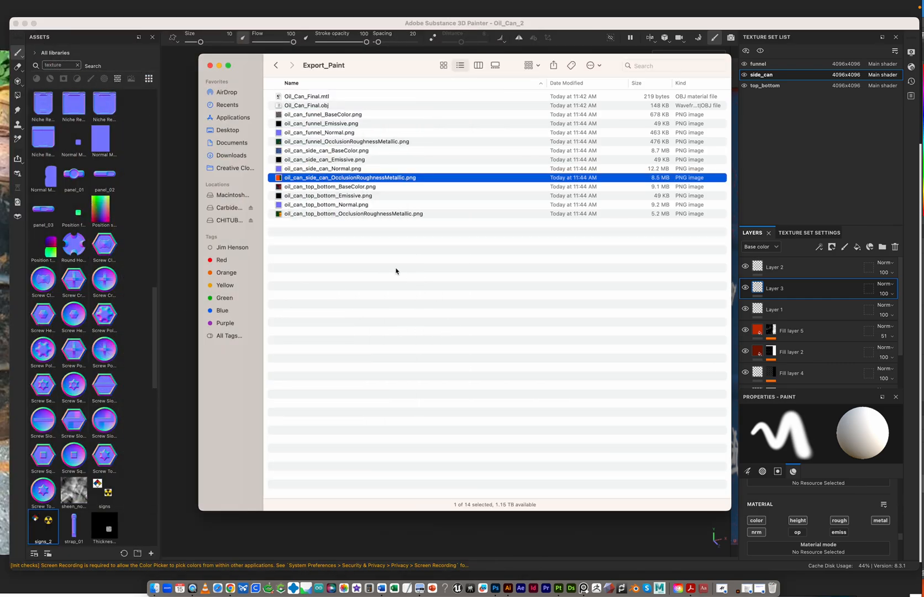